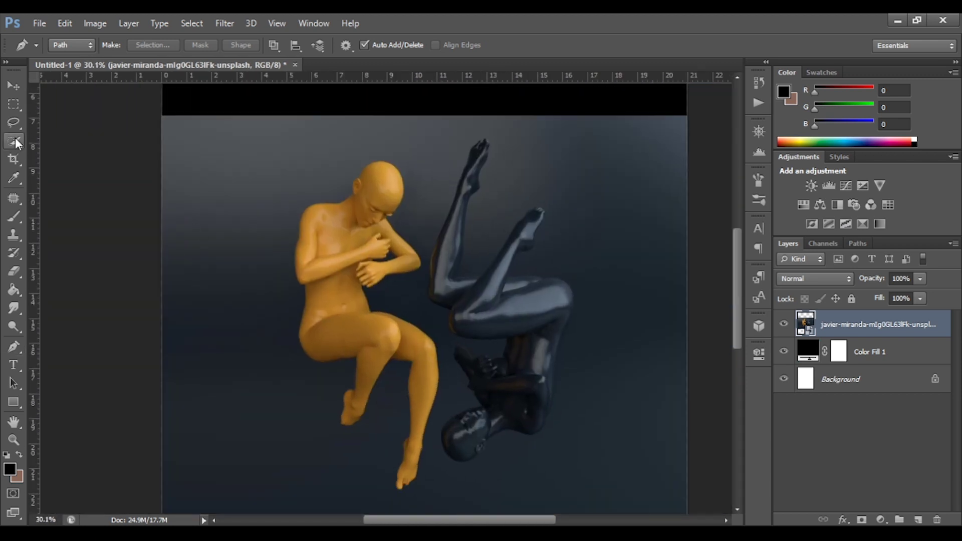
Select the orange seated figure with Quick Selection and a Pen path along its edge.
click(14, 140)
drag(428, 384, 429, 383)
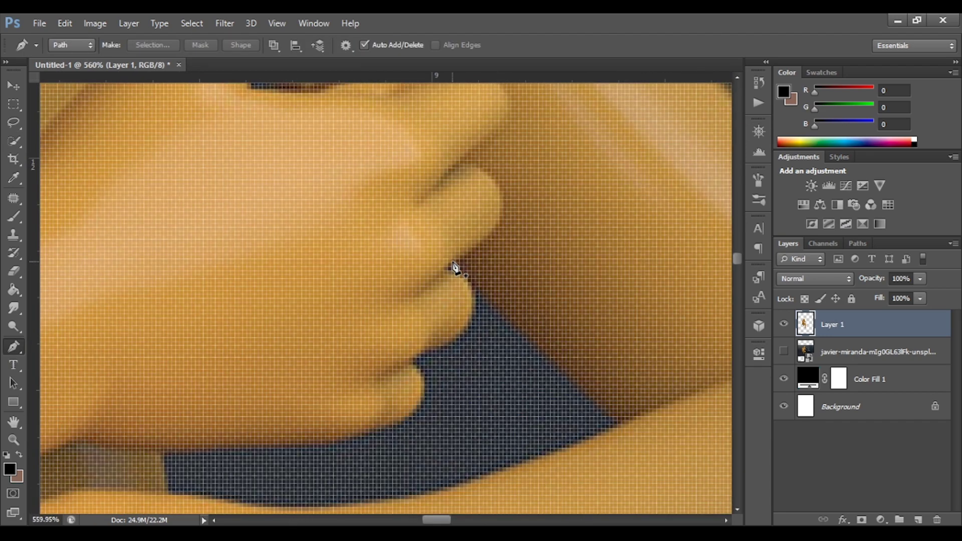
click(452, 264)
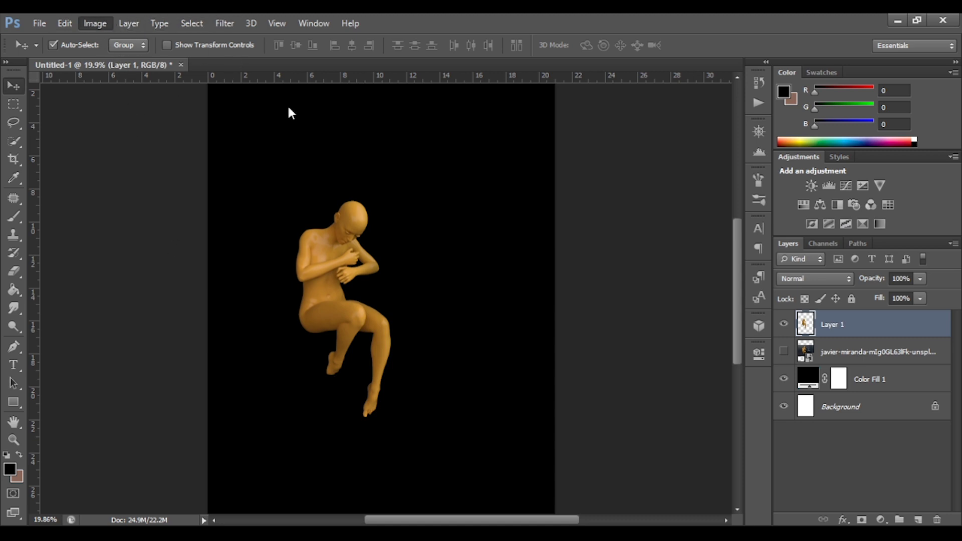
Recolour the figure red with Hue/Saturation, flip it vertically, and shrink it leftward.
key(ctrl+u)
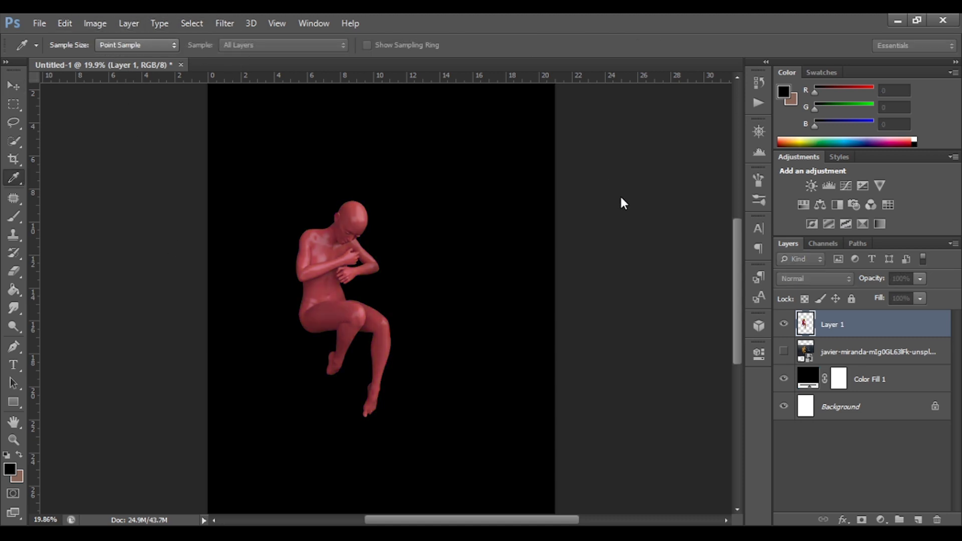
key(v)
key(ctrl+t)
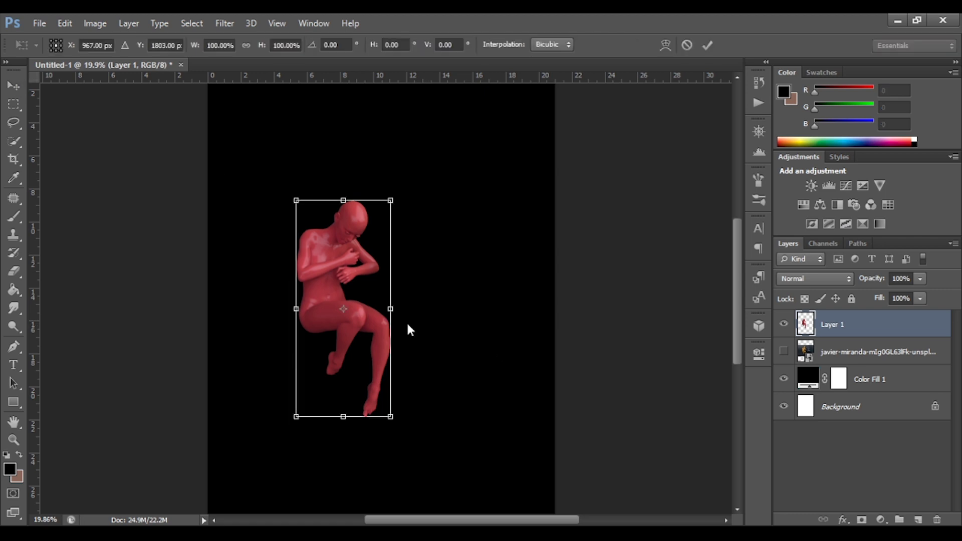
right_click(343, 110)
click(343, 259)
drag(343, 259, 279, 257)
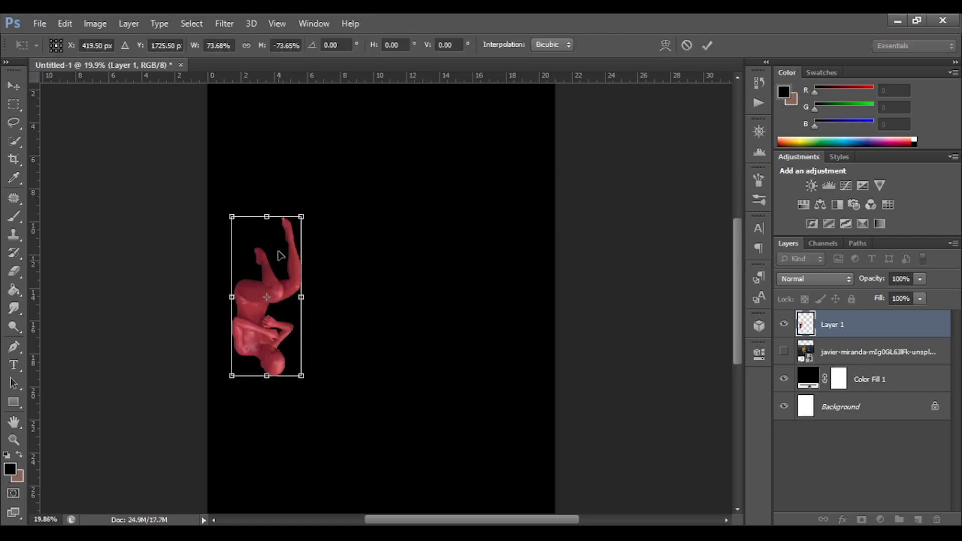
key(Return)
scroll(293, 296, up, 3)
scroll(289, 288, up, 2)
Add a Gaussian-blurred duplicate of the figure in Lighten mode, clipped, at 70% opacity.
key(ctrl+j)
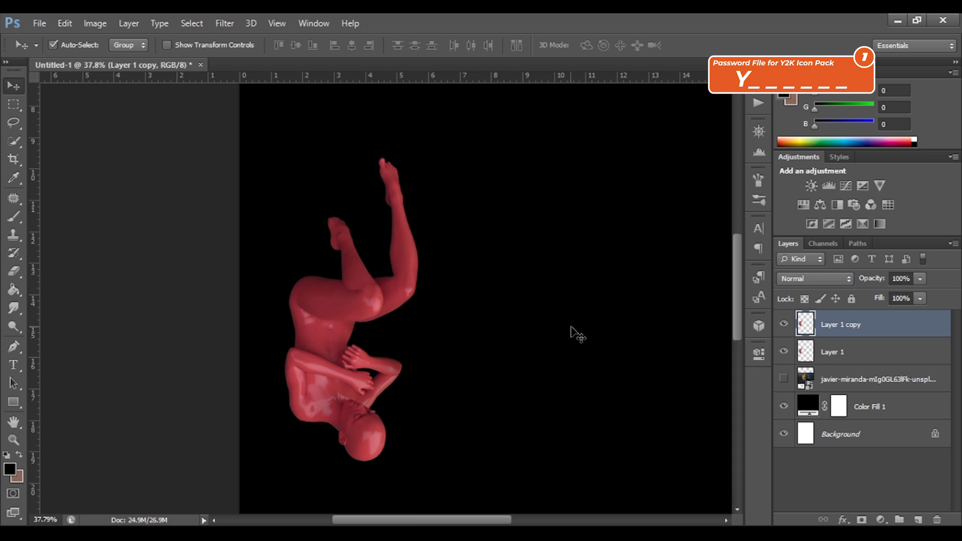
key(ctrl+f)
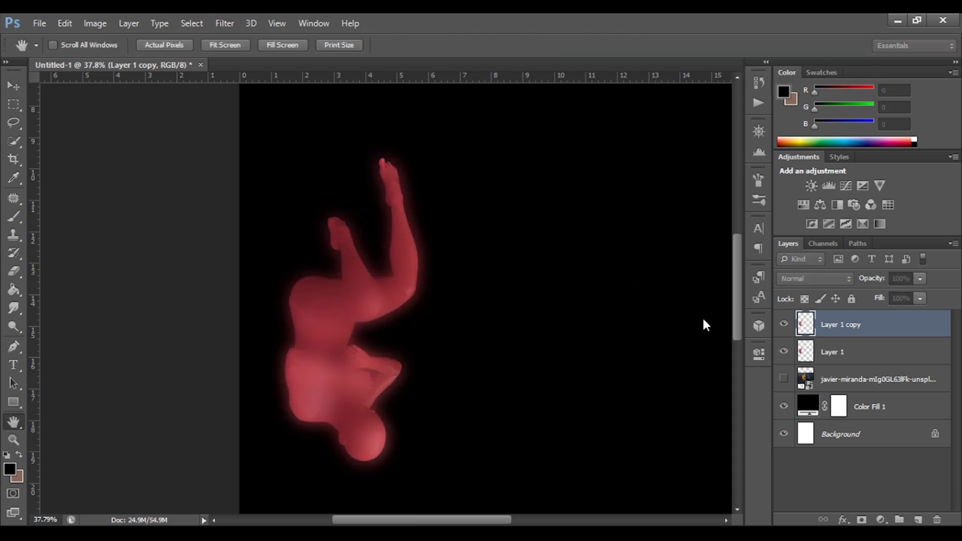
key(shift+plus)
key(shift+plus)
key(shift+plus)
key(shift+plus)
key(shift+plus)
key(shift+plus)
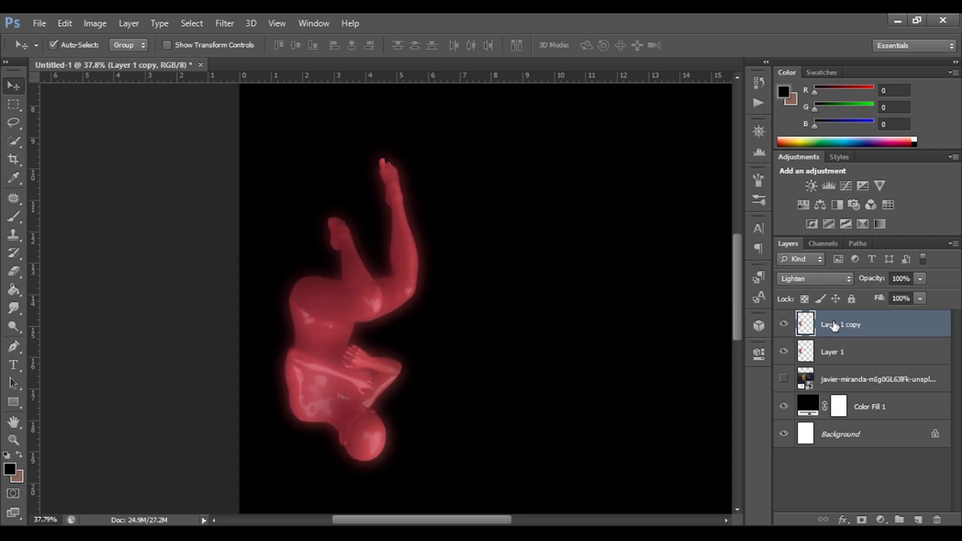
key(ctrl+alt+g)
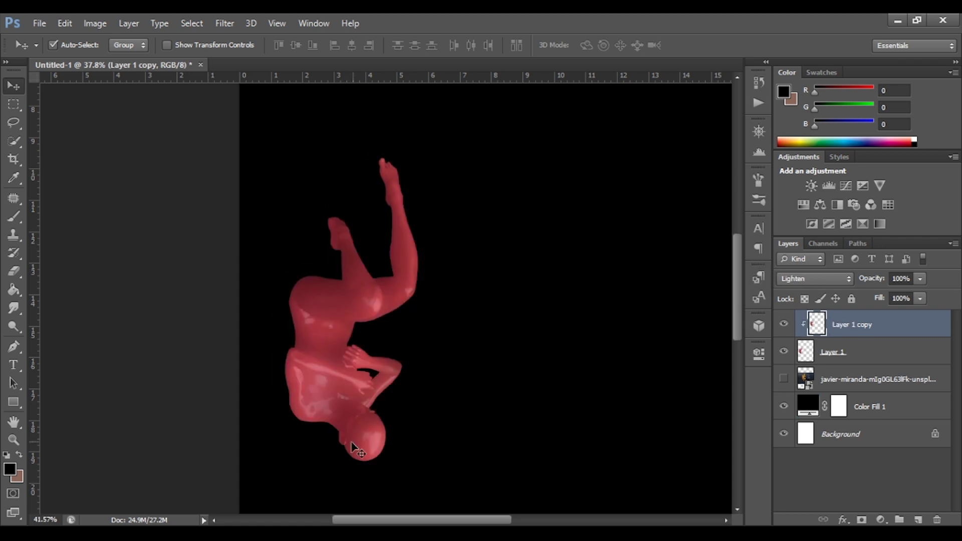
scroll(383, 454, up, 3)
key(7)
click(832, 352)
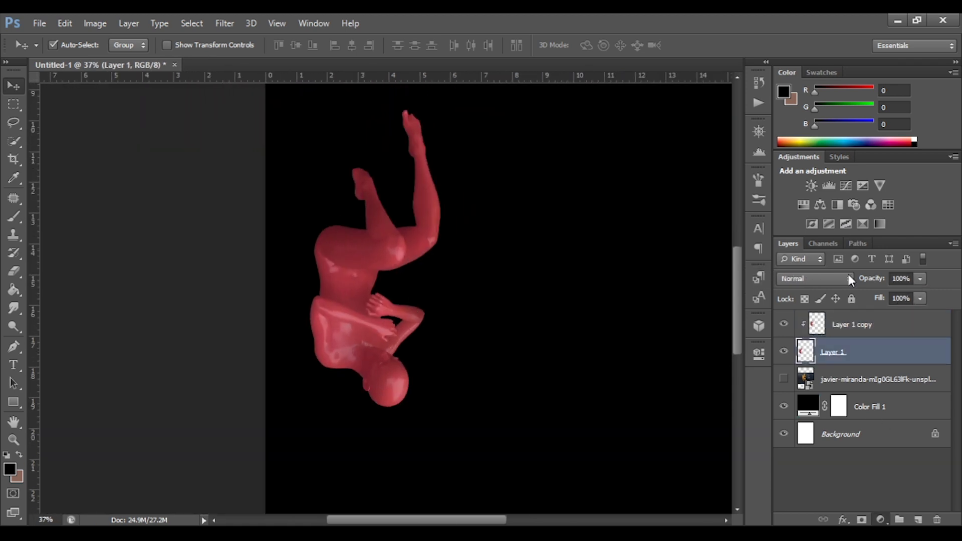
Add a Curves adjustment that brightens the red figure.
click(846, 186)
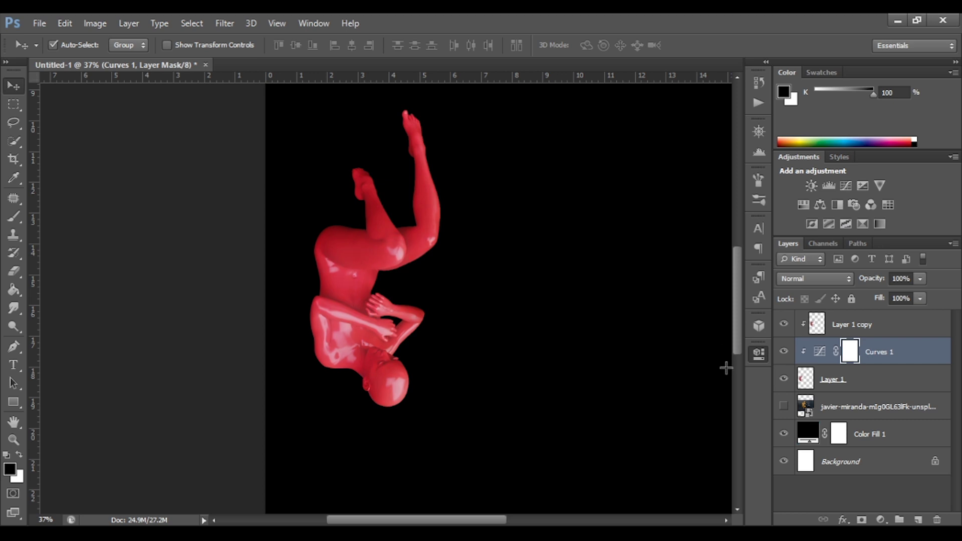
scroll(221, 291, down, 2)
scroll(254, 436, up, 3)
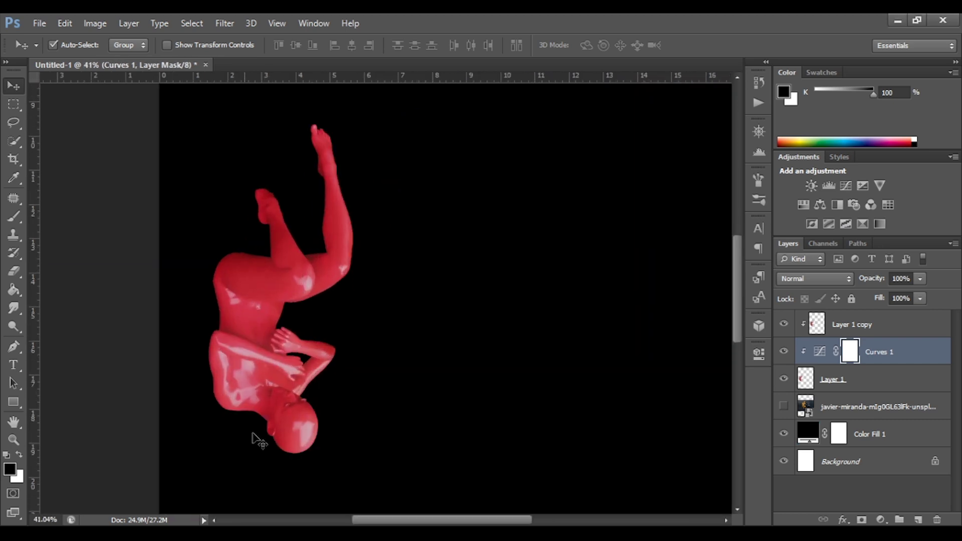
scroll(307, 344, down, 1)
scroll(310, 291, down, 1)
Place the paper-cut texture over the figure, clip it, and blend it in Hard Light.
click(857, 325)
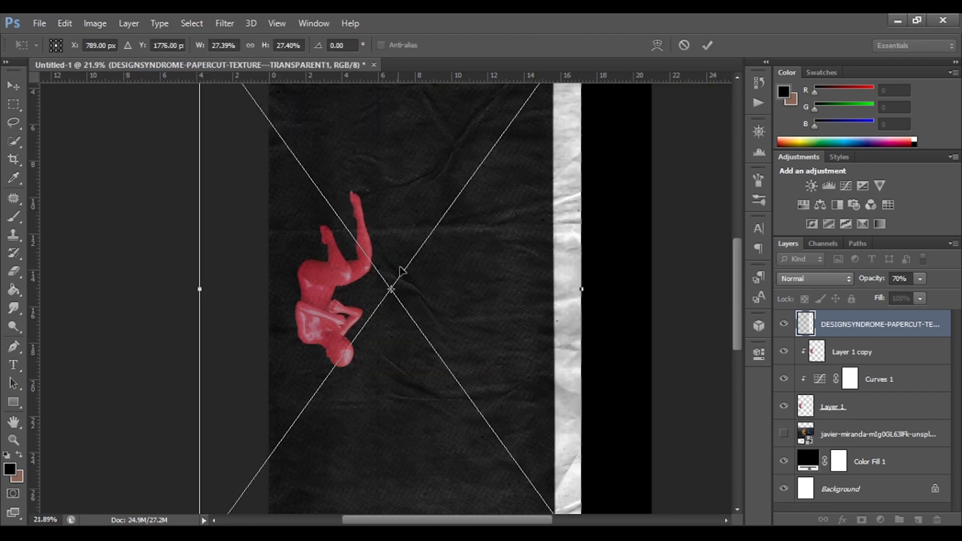
scroll(350, 300, down, 3)
mouse_move(375, 131)
mouse_down()
mouse_move(325, 314)
mouse_move(369, 222)
mouse_up()
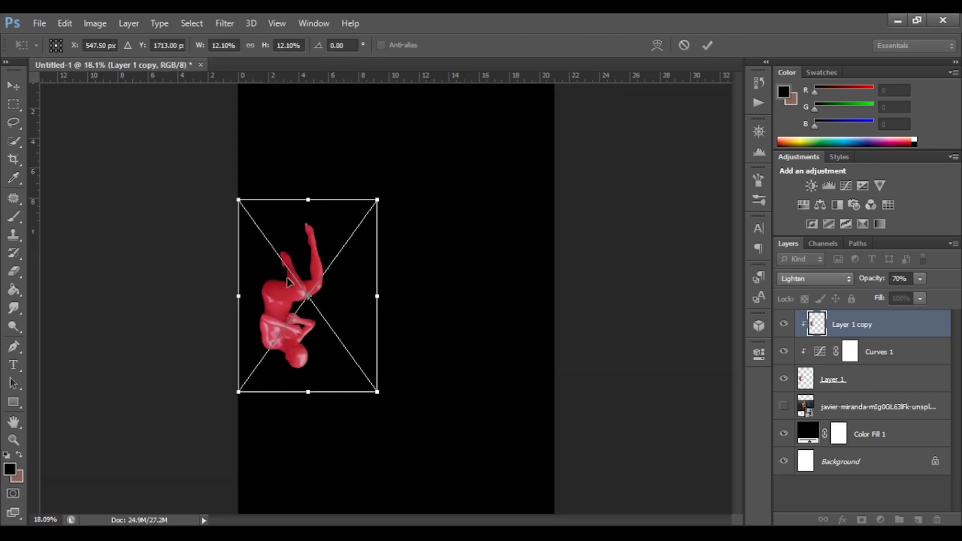
click(707, 45)
key(ctrl+alt+g)
scroll(286, 345, up, 3)
scroll(286, 345, up, 2)
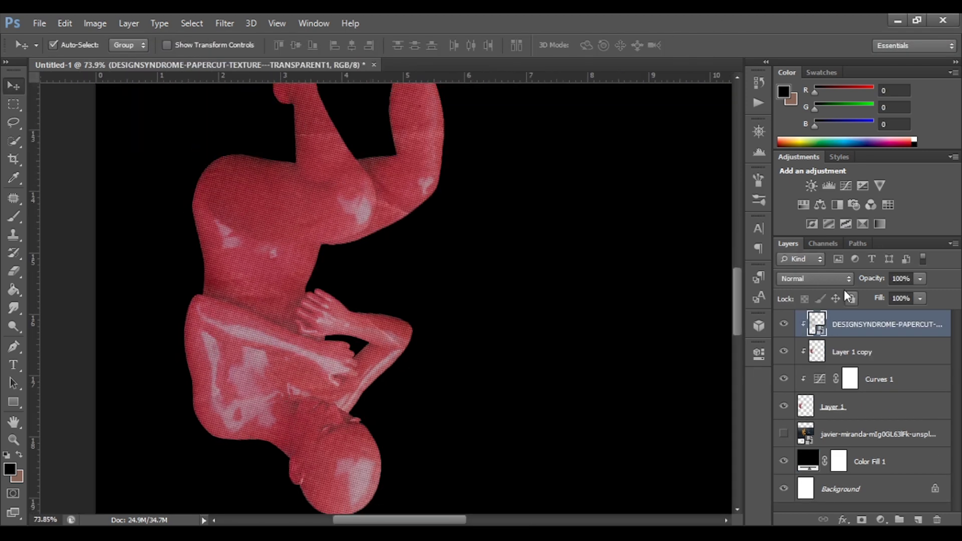
key(shift+alt+a)
key(shift+plus)
key(shift+plus)
key(shift+plus)
key(shift+plus)
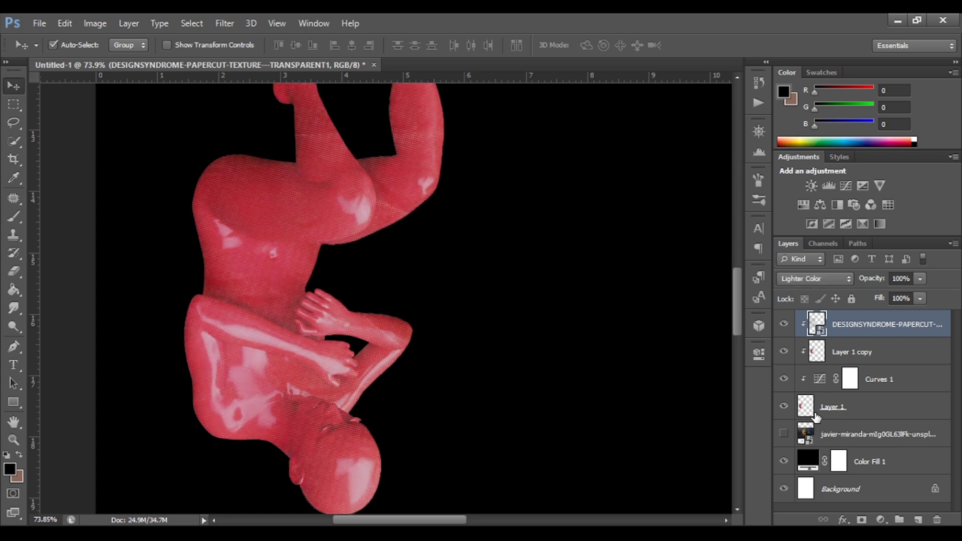
key(shift+plus)
key(shift+plus)
key(shift+plus)
scroll(357, 325, down, 2)
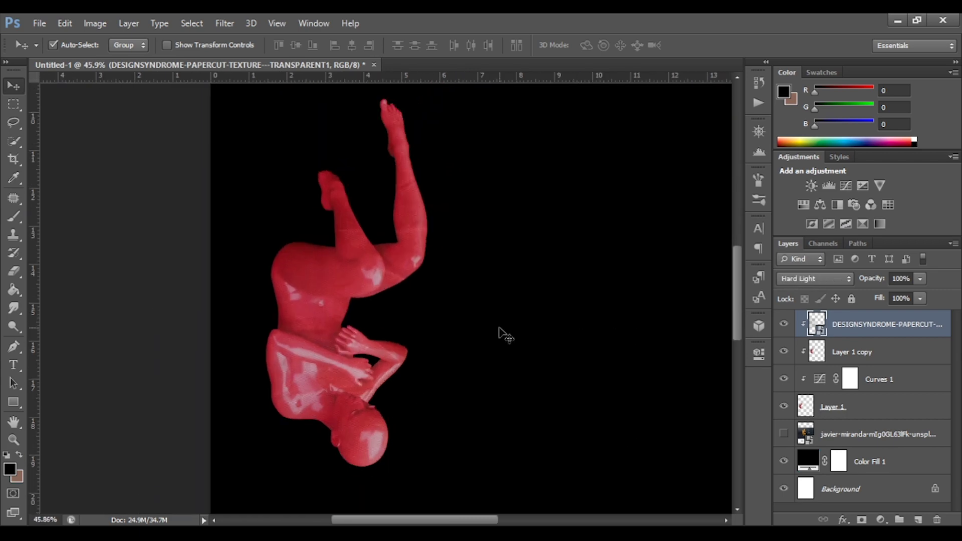
Scale the clipped paper-cut texture up to cover the whole figure.
key(ctrl+t)
scroll(501, 334, down, 1)
drag(458, 214, 708, 44)
click(708, 44)
scroll(344, 366, up, 3)
scroll(299, 360, down, 1)
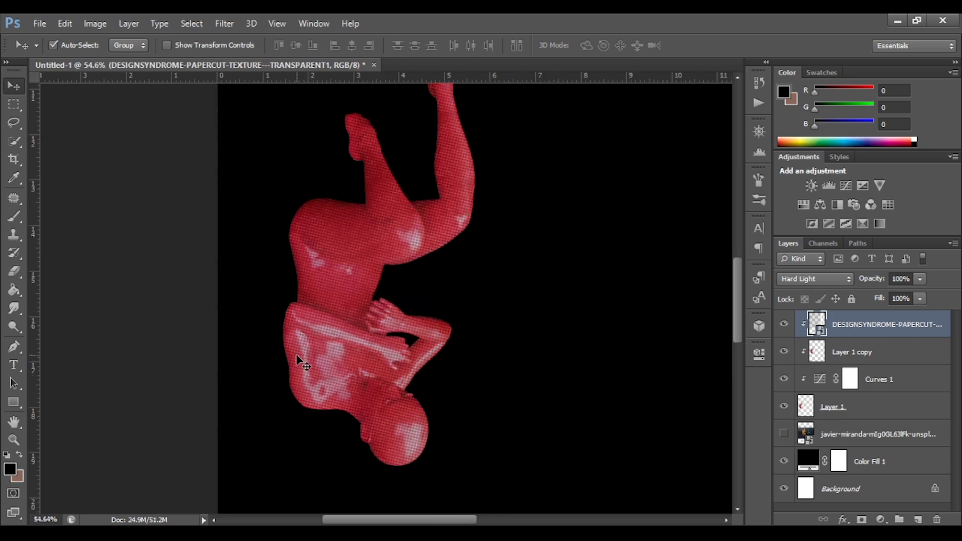
click(852, 406)
key(ctrl+0)
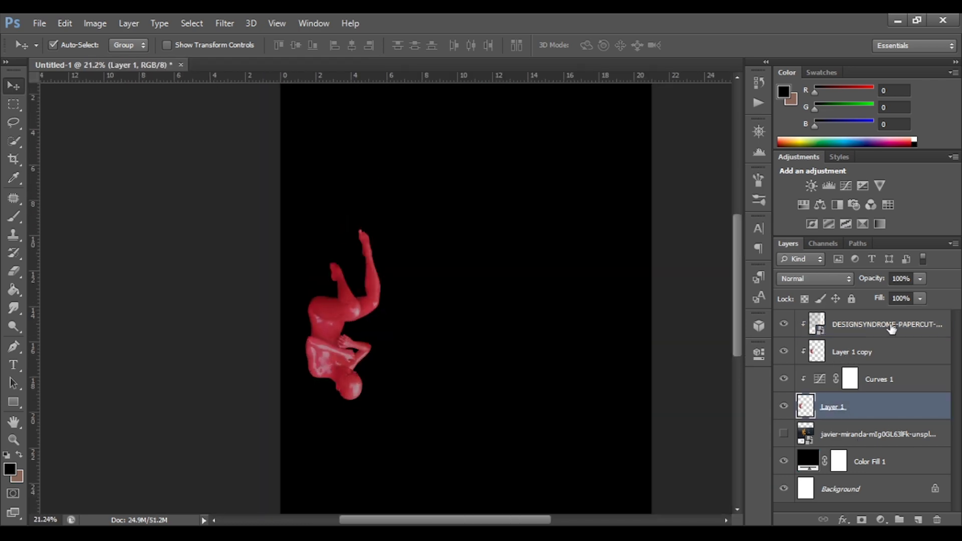
Group the four figure layers and move a duplicate of the group to the right.
shift+click(891, 328)
key(ctrl+g)
key(ctrl+j)
drag(358, 298, 586, 302)
key(ctrl+j)
click(872, 336)
key(ctrl+t)
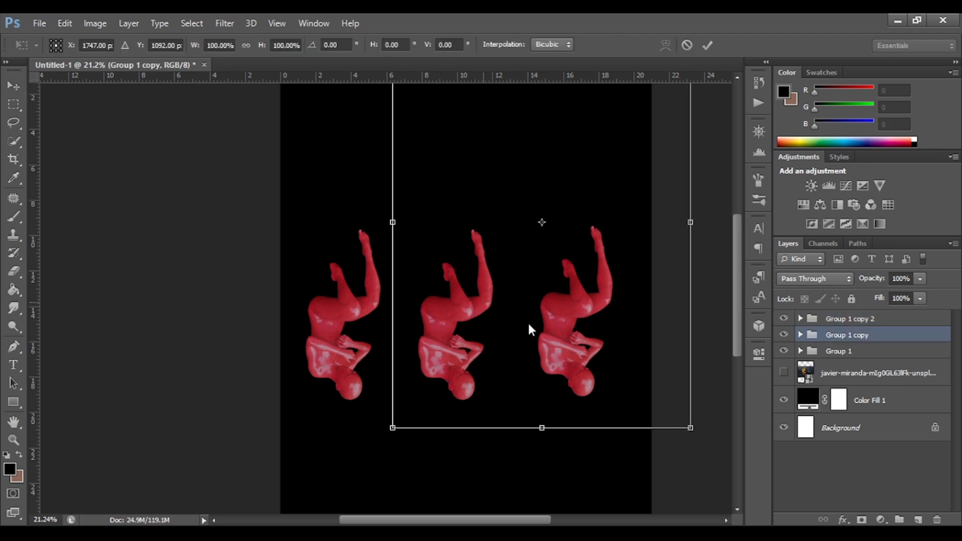
drag(485, 306, 460, 215)
key(Escape)
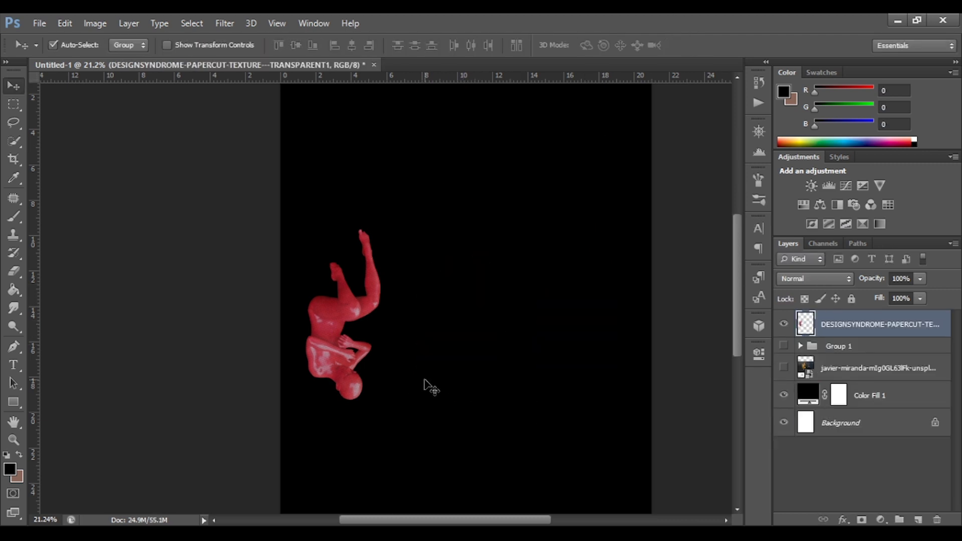
Rename the merged figure layer '1' and make three copies, one moved right.
key(ctrl+j)
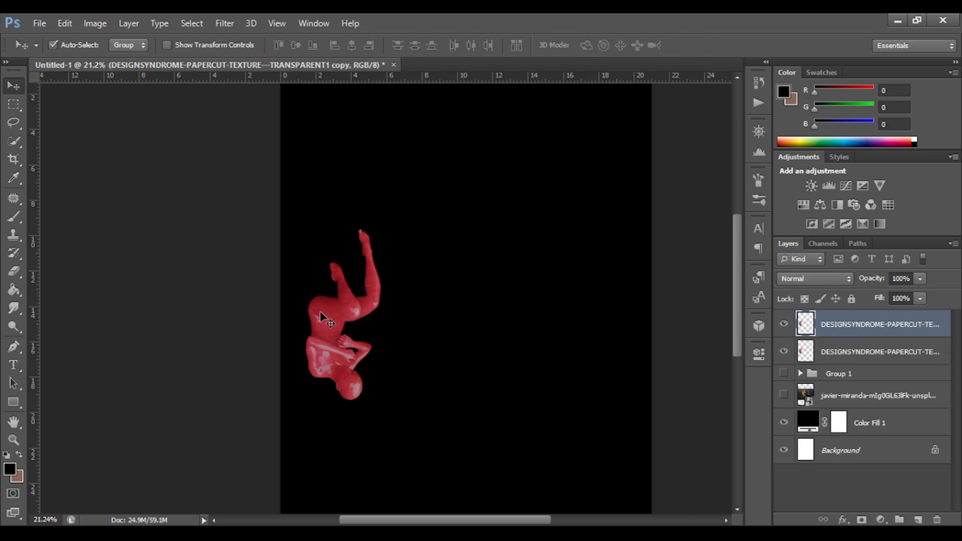
key(ctrl+z)
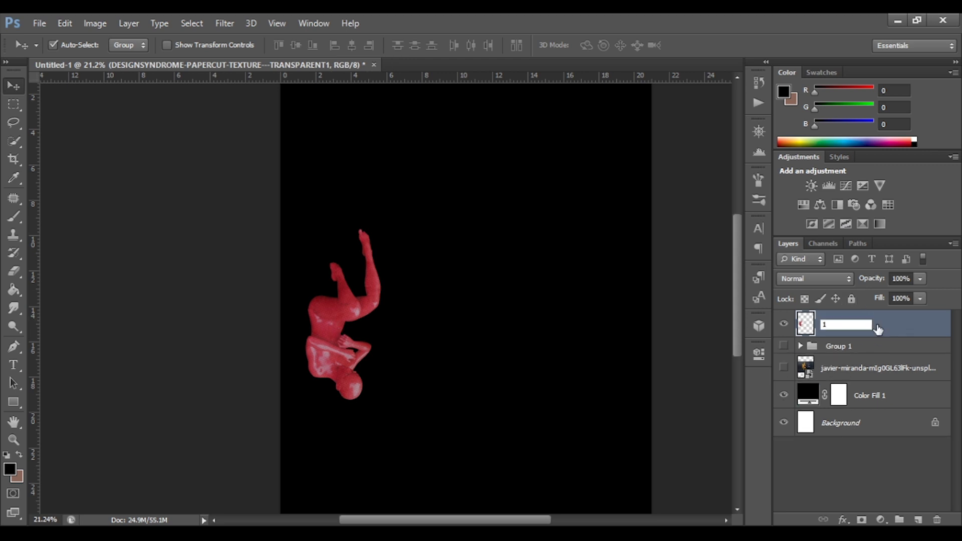
key(Return)
key(ctrl+j)
drag(342, 318, 557, 317)
key(ctrl+j)
Mirror the right figure horizontally and flip the middle figure upright.
key(ctrl+t)
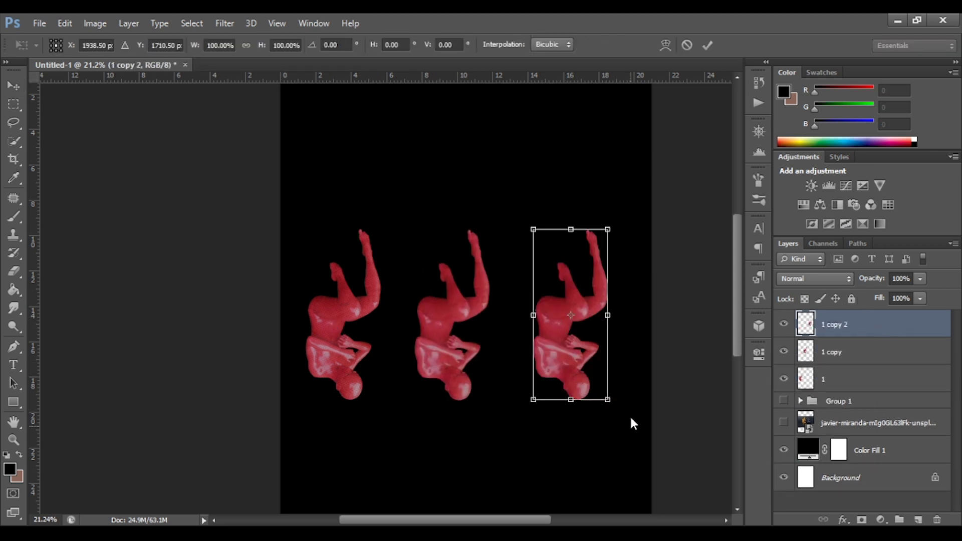
right_click(618, 404)
click(708, 46)
click(450, 315)
key(ctrl+t)
right_click(551, 451)
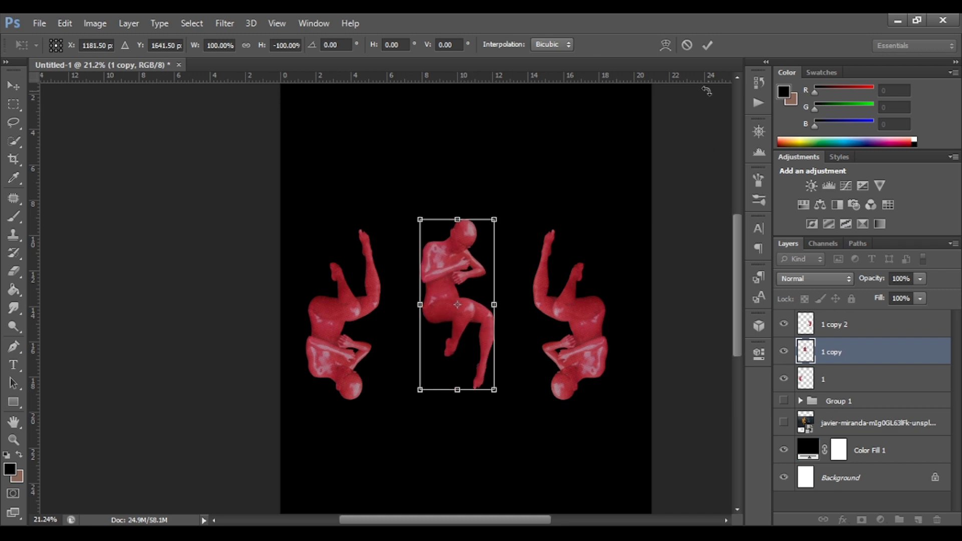
key(Return)
Centre the two outer figures horizontally on the poster, then ungroup them.
key(ctrl+minus)
click(851, 324)
ctrl+click(851, 379)
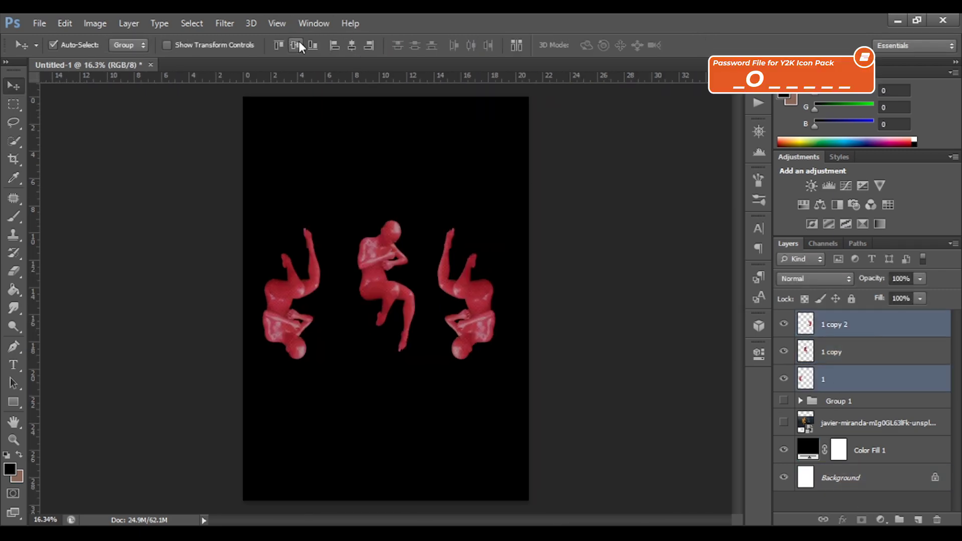
key(ctrl+g)
click(351, 45)
key(ctrl+shift+g)
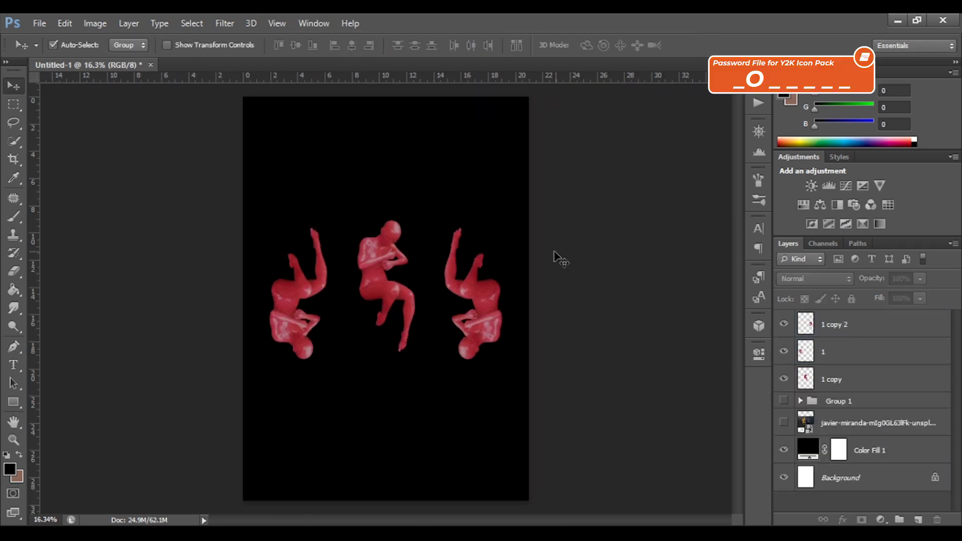
scroll(450, 251, up, 5)
scroll(389, 239, down, 2)
scroll(390, 241, up, 1)
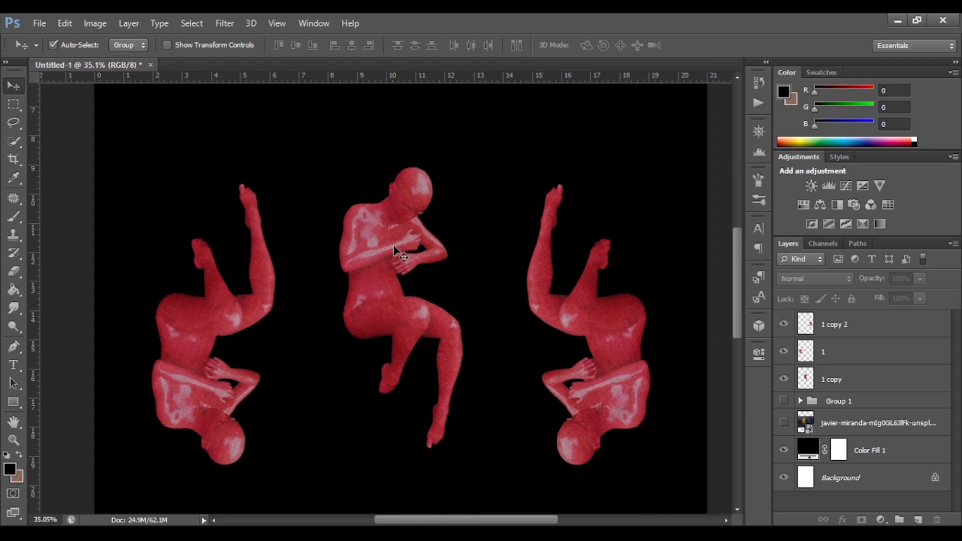
Group the three figure layers and add clipped Levels and Brightness/Contrast adjustments.
click(851, 378)
shift+click(830, 325)
key(ctrl+g)
click(829, 185)
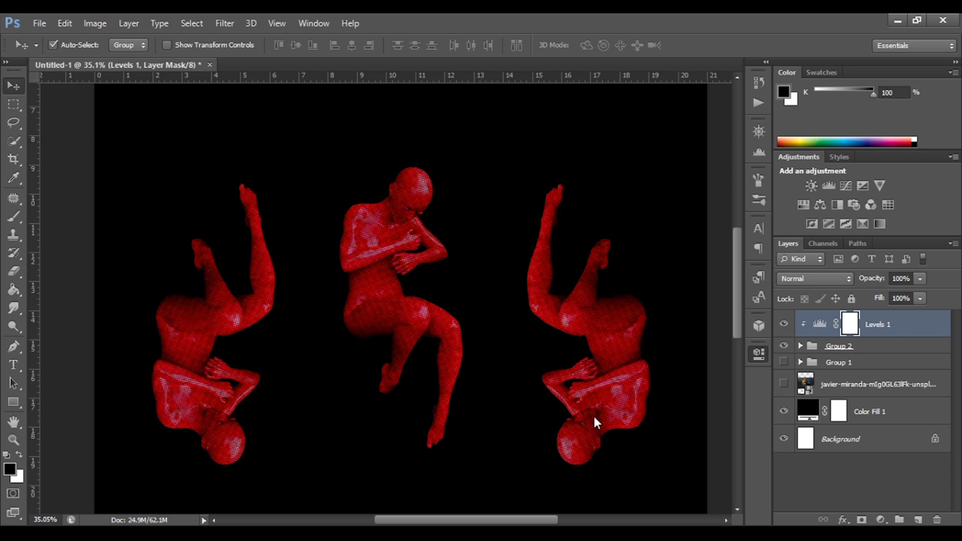
click(851, 346)
click(811, 185)
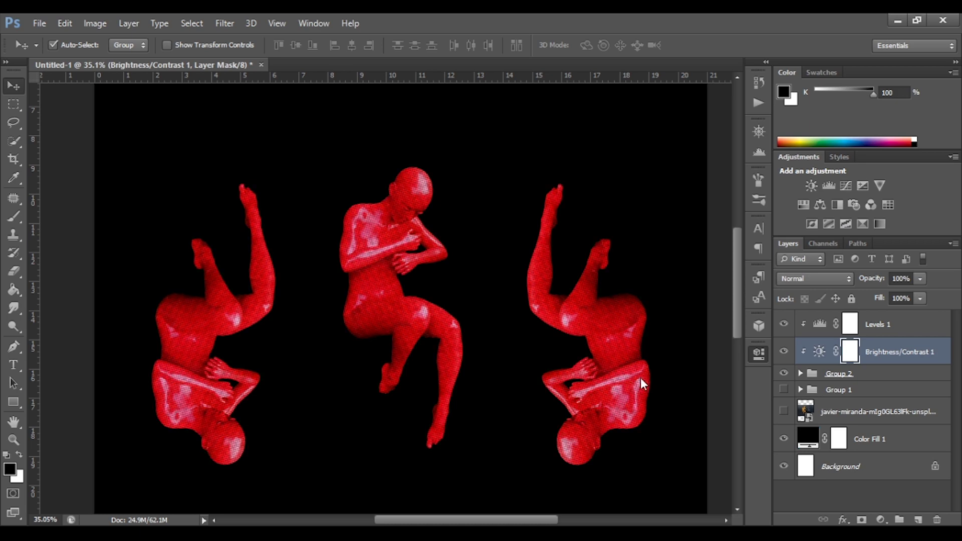
scroll(369, 307, down, 3)
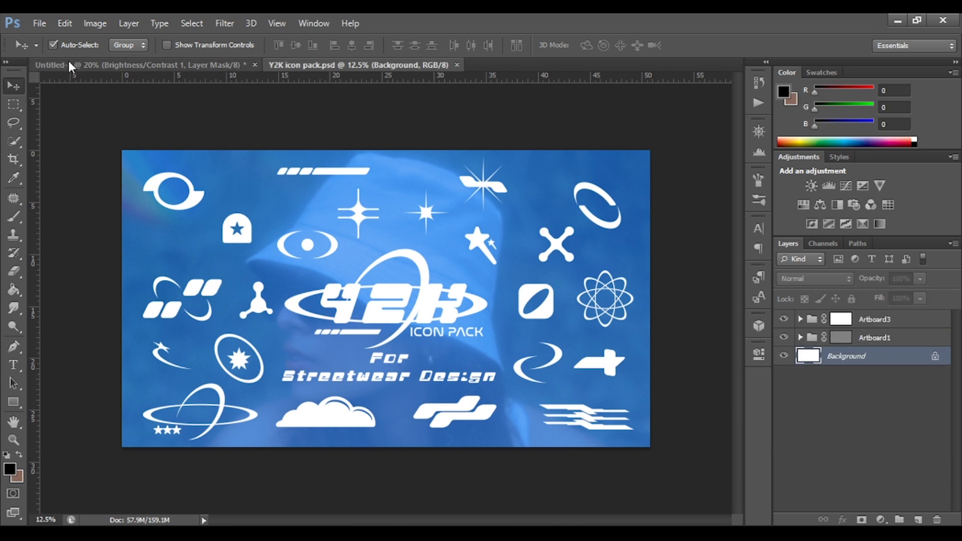
Bring the swirl icon from Artboard3 into the poster, enlarged and rotated over the figures.
scroll(368, 300, up, 1)
scroll(484, 314, up, 1)
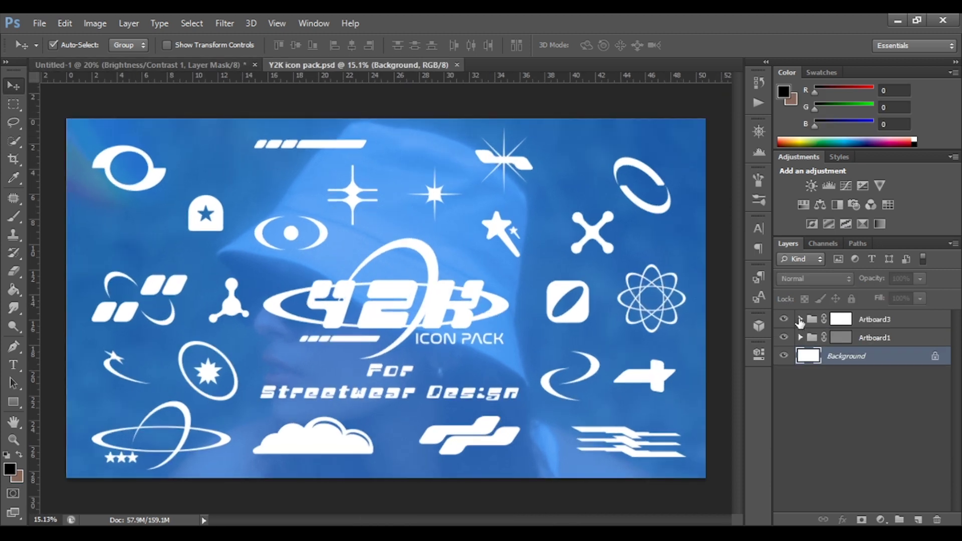
click(800, 319)
scroll(811, 365, up, 2)
click(589, 371)
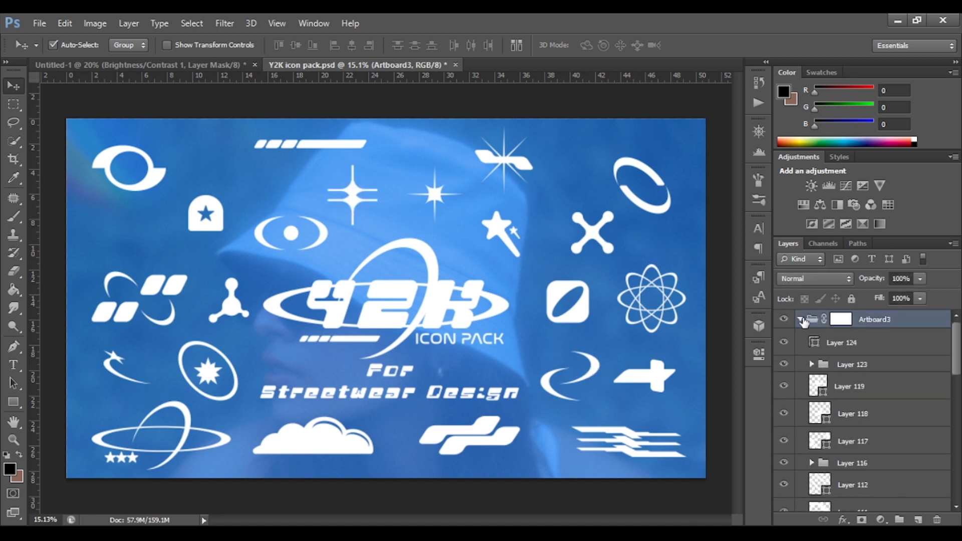
ctrl+click(591, 371)
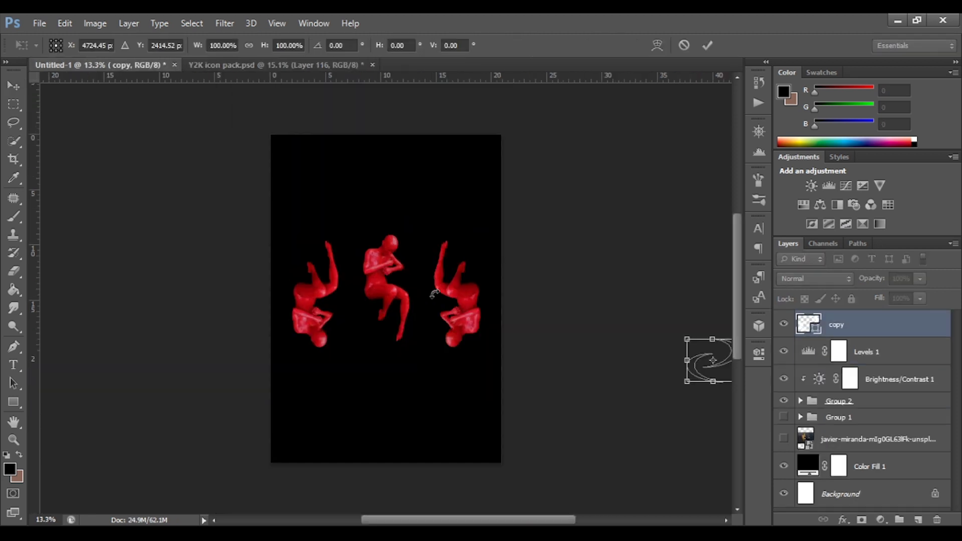
drag(360, 277, 453, 260)
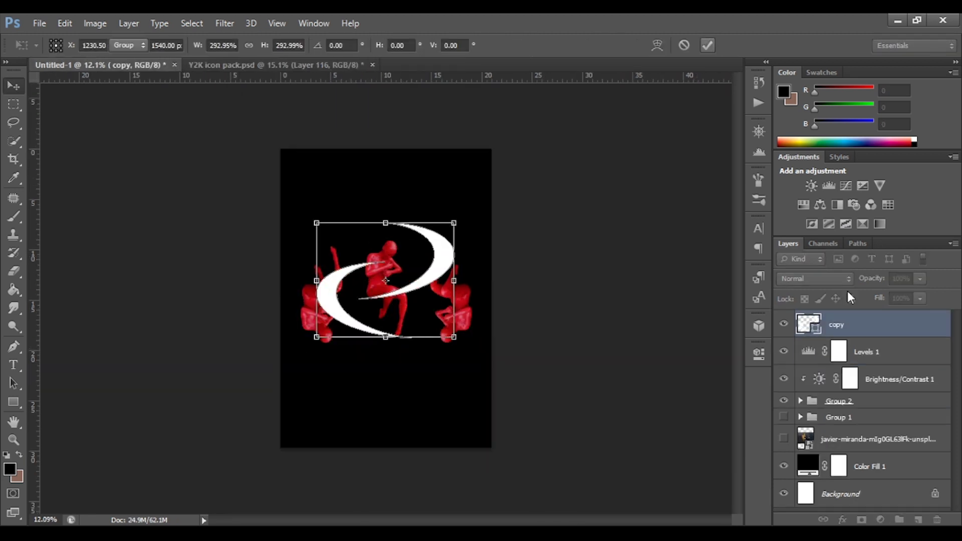
key(Return)
Move the swirl layer beneath the figures group and flip it horizontally.
click(297, 43)
key(ctrl+0)
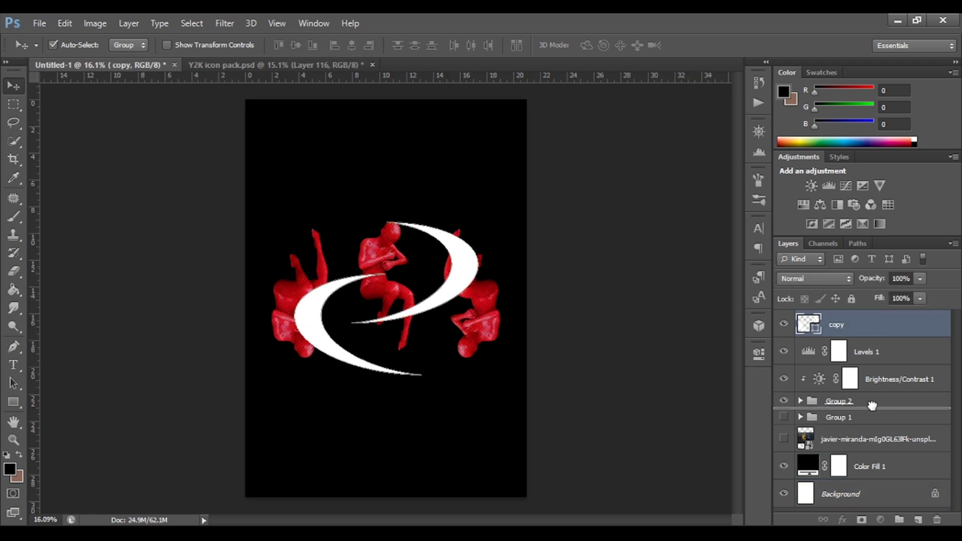
drag(836, 324, 851, 408)
scroll(462, 290, down, 2)
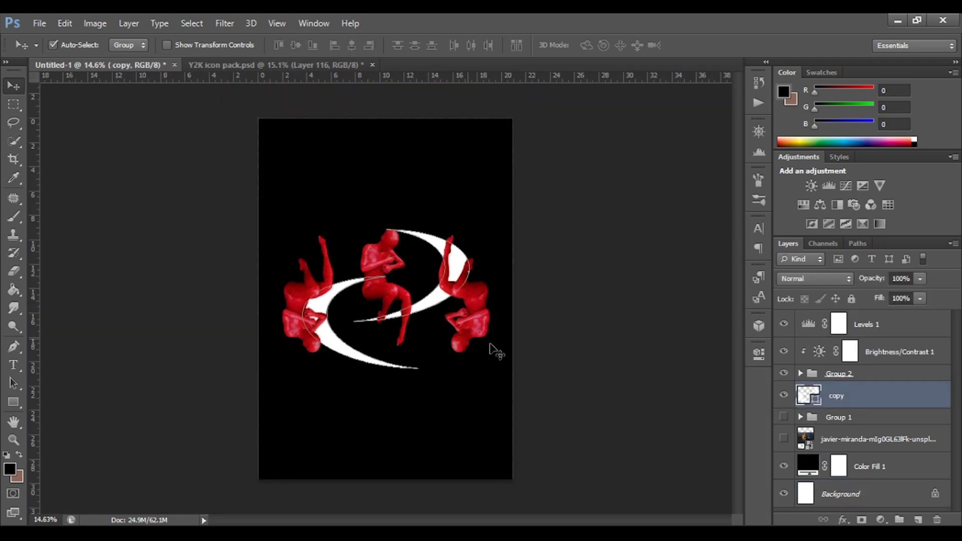
key(ctrl+t)
right_click(422, 230)
click(423, 362)
click(708, 45)
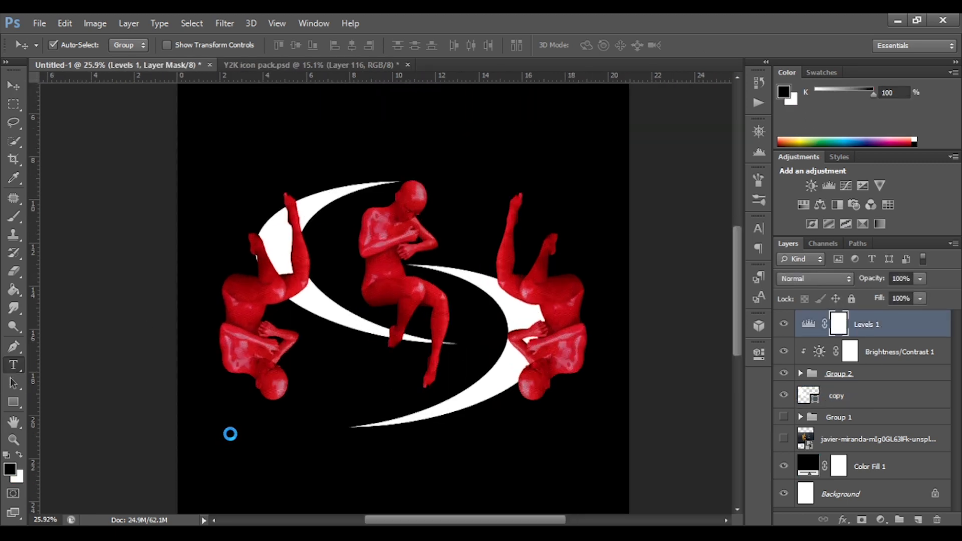
click(297, 473)
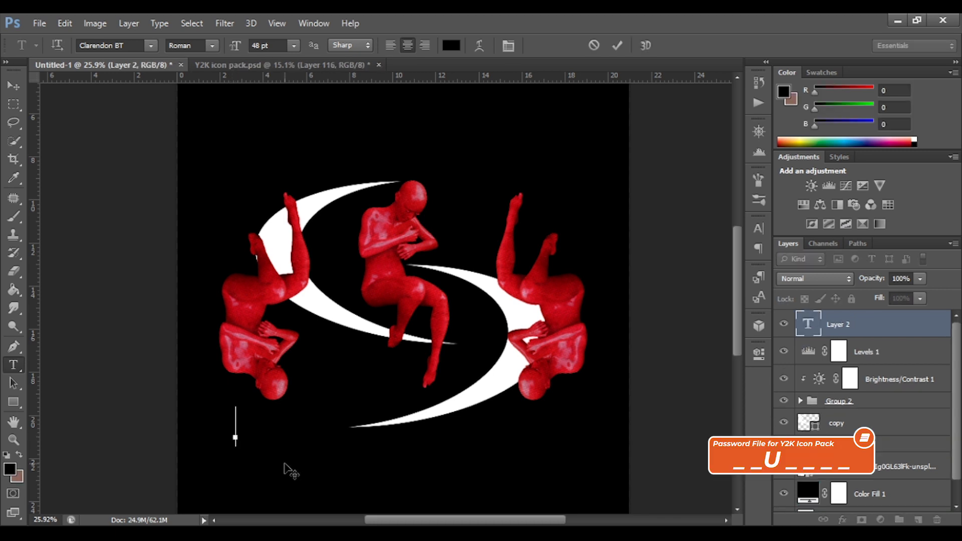
Type 'New Life' below the figures and nudge it up and right.
text(New Life)
key(ctrl+Return)
drag(260, 428, 352, 378)
scroll(354, 392, down, 3)
scroll(355, 391, up, 2)
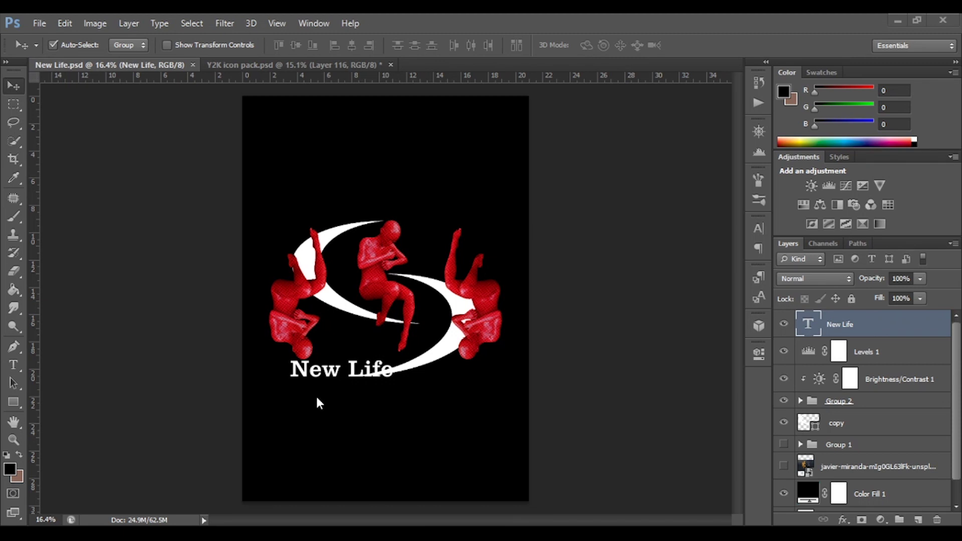
scroll(319, 390, up, 1)
Set the title to Mister Firley, scale it to about 178%, and centre it horizontally.
click(324, 366)
key(ctrl+a)
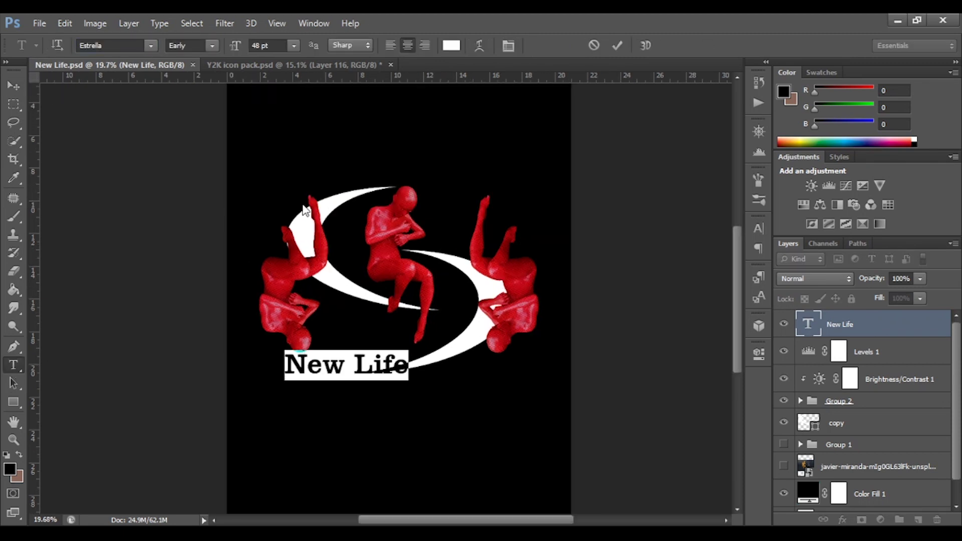
key(Return)
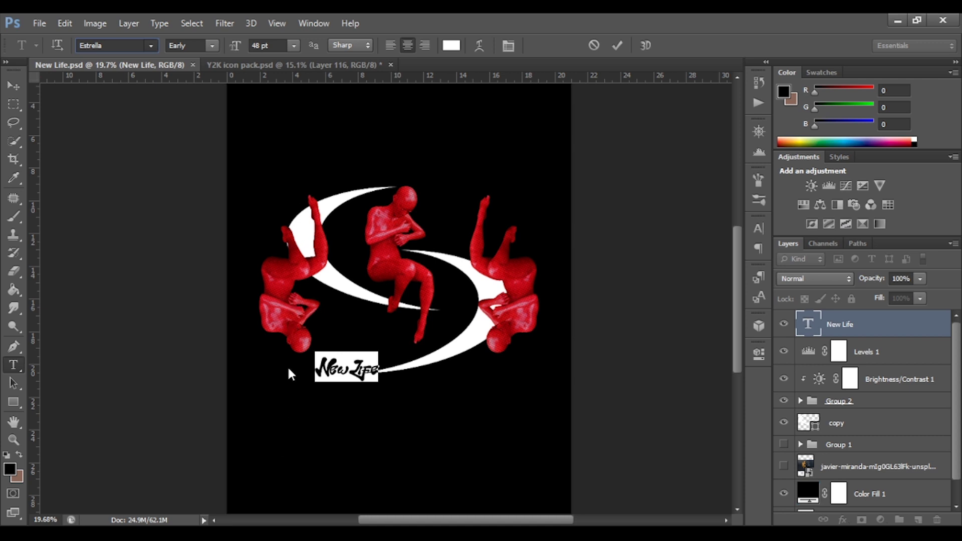
key(Down)
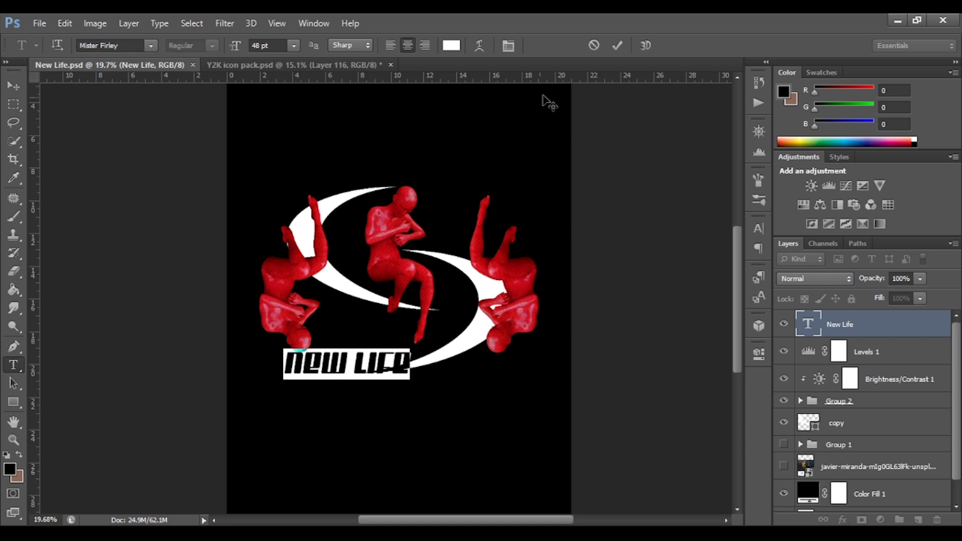
key(ctrl+Return)
key(ctrl+t)
drag(476, 404, 472, 347)
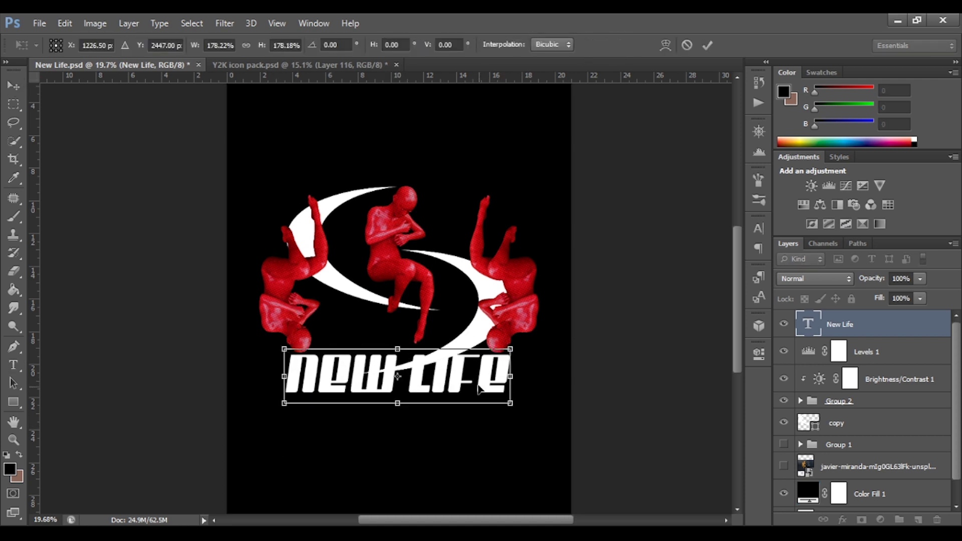
click(707, 44)
click(352, 45)
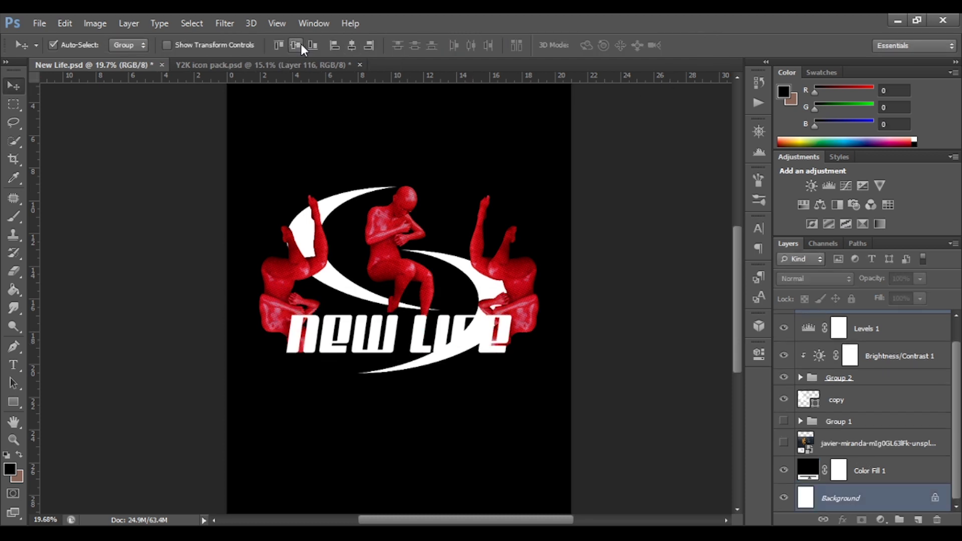
Shrink the swoosh to about 69%, then stretch and flatten it into a wide ring around the figures.
click(852, 399)
key(ctrl+t)
drag(519, 160, 477, 269)
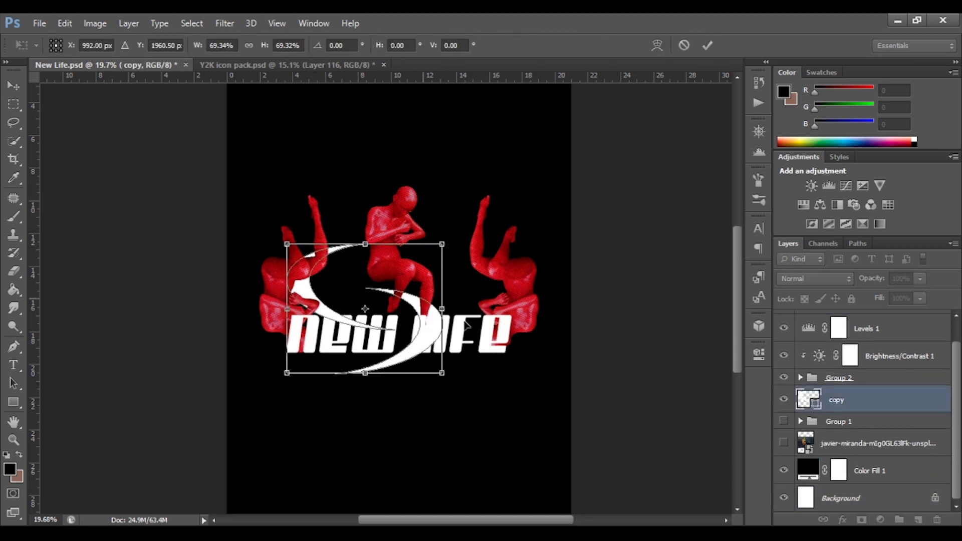
drag(399, 398, 399, 316)
drag(321, 296, 243, 338)
drag(441, 338, 539, 337)
drag(391, 296, 391, 264)
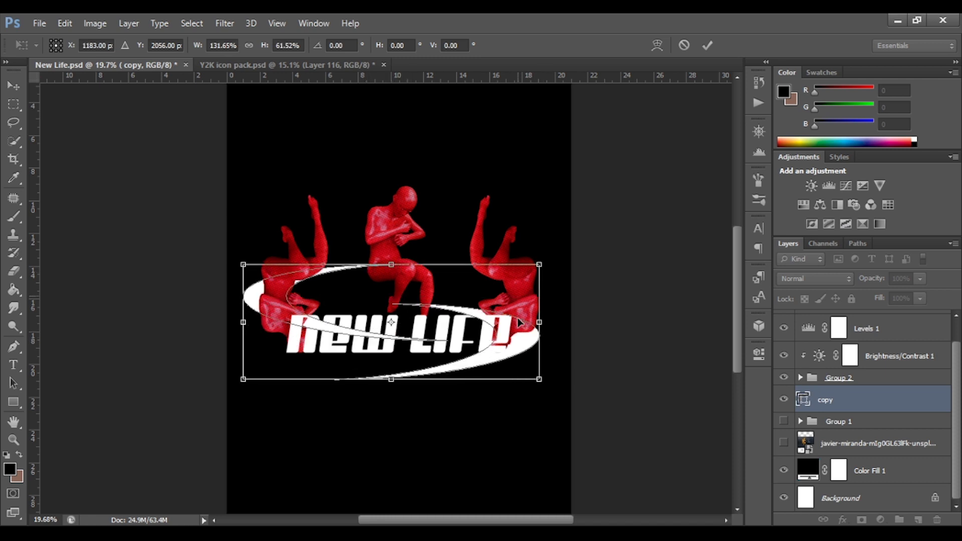
key(Return)
key(ctrl+0)
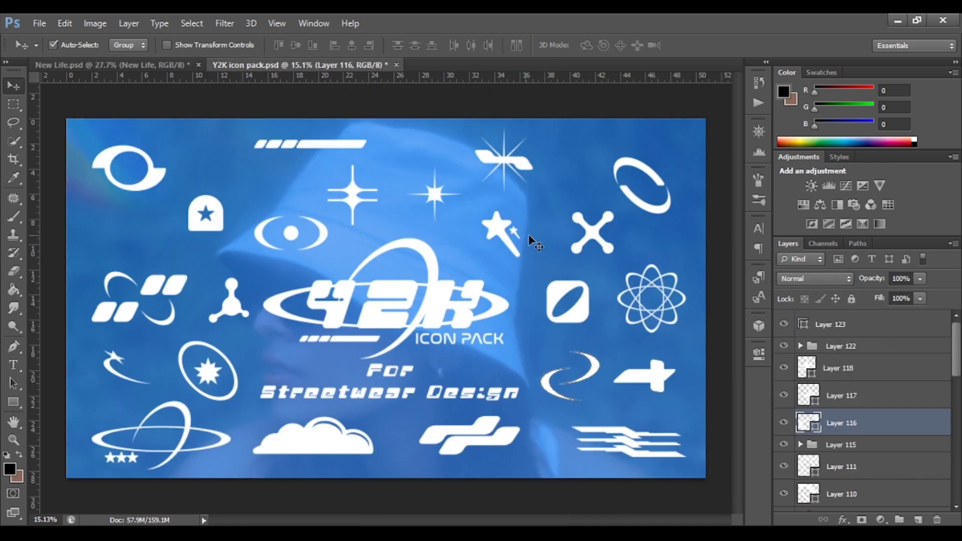
Drag the dashed-bar icon group from the Y2K icon pack into the New Life poster.
click(354, 148)
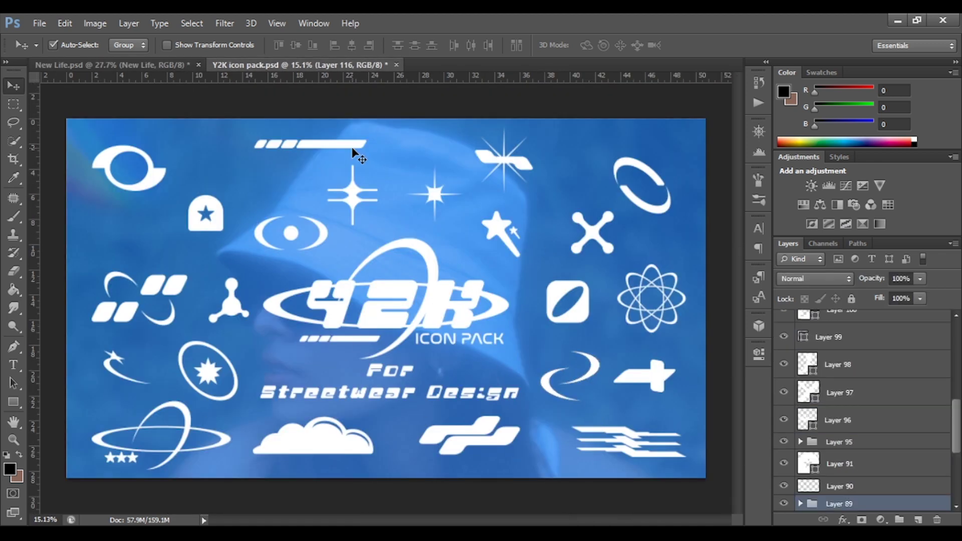
click(559, 384)
click(489, 225)
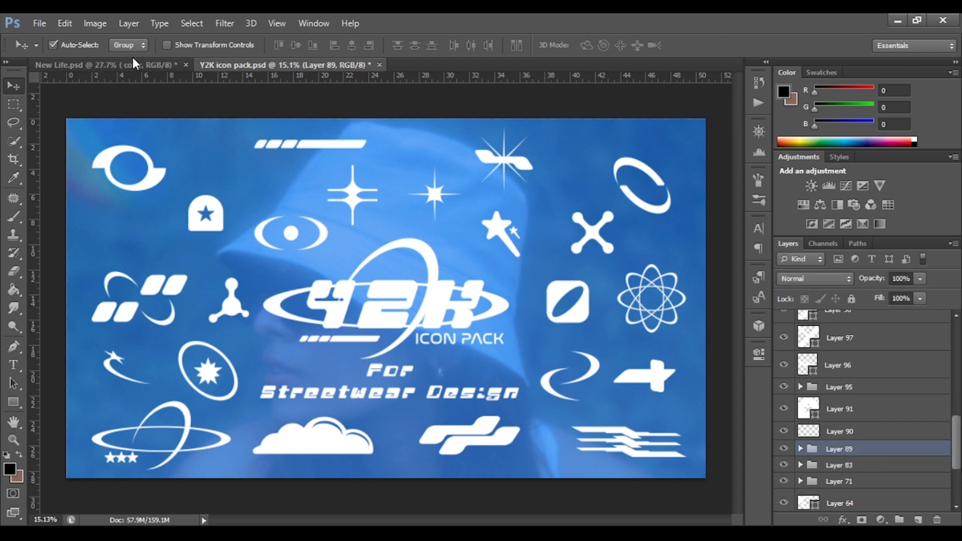
drag(489, 226, 526, 90)
Shrink the dashed bar and position it beneath the New Life title.
key(ctrl+t)
drag(494, 166, 414, 377)
scroll(414, 376, up, 3)
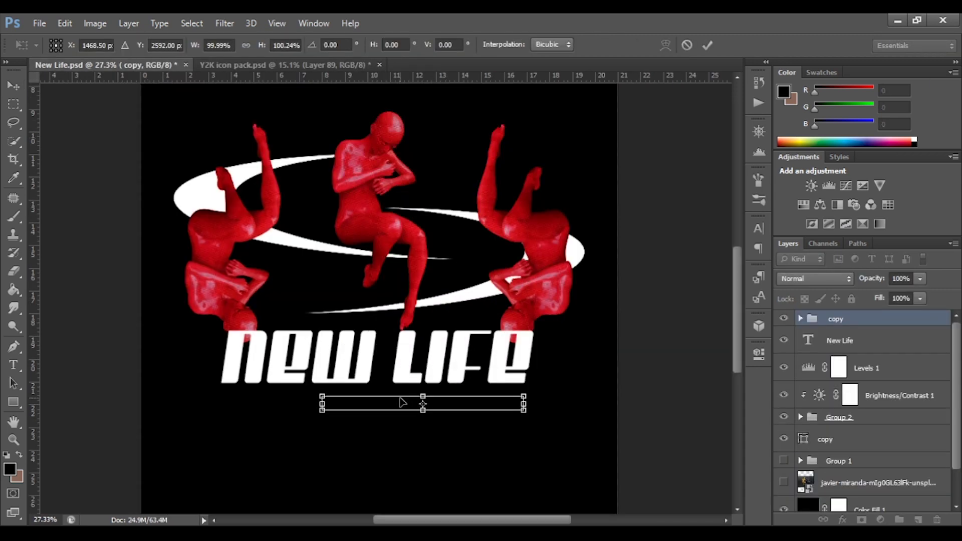
drag(327, 399, 433, 399)
click(710, 48)
scroll(566, 307, down, 2)
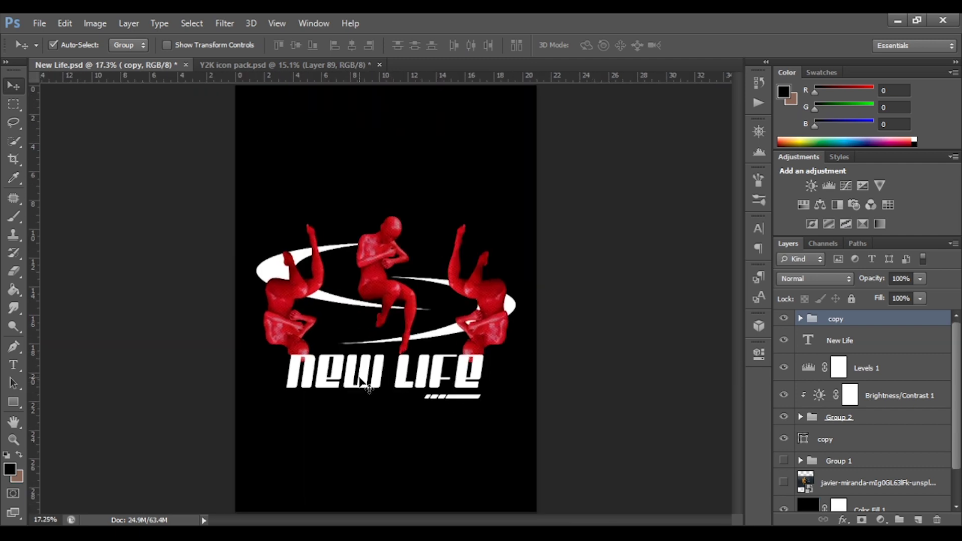
click(346, 64)
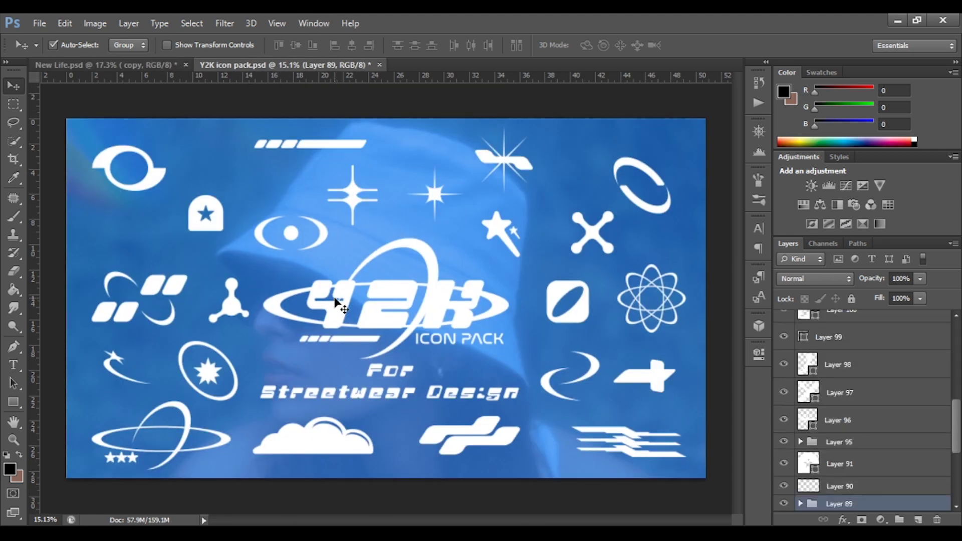
click(662, 283)
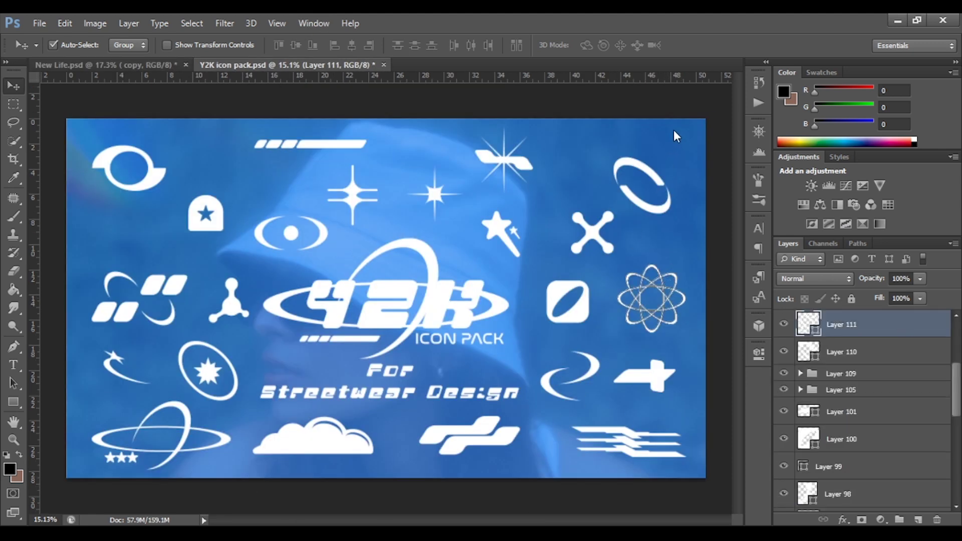
Drag an atom icon from the pack onto the poster and scale it down.
drag(676, 136, 408, 386)
key(ctrl+t)
drag(724, 293, 376, 203)
drag(407, 240, 392, 232)
key(Return)
key(ctrl+0)
Centre the atom icon horizontally, then delete it and add a new empty layer.
shift+click(852, 497)
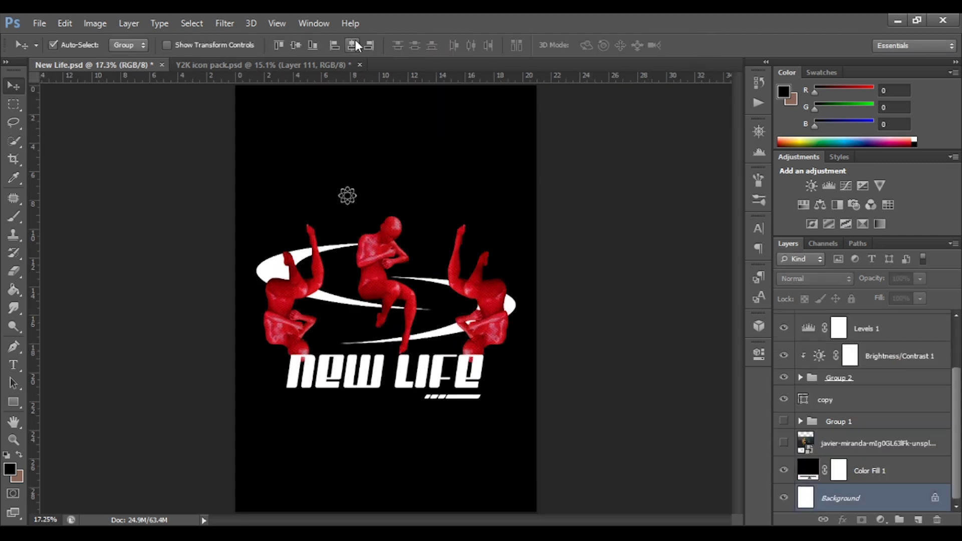
click(353, 46)
scroll(389, 193, up, 1)
click(386, 185)
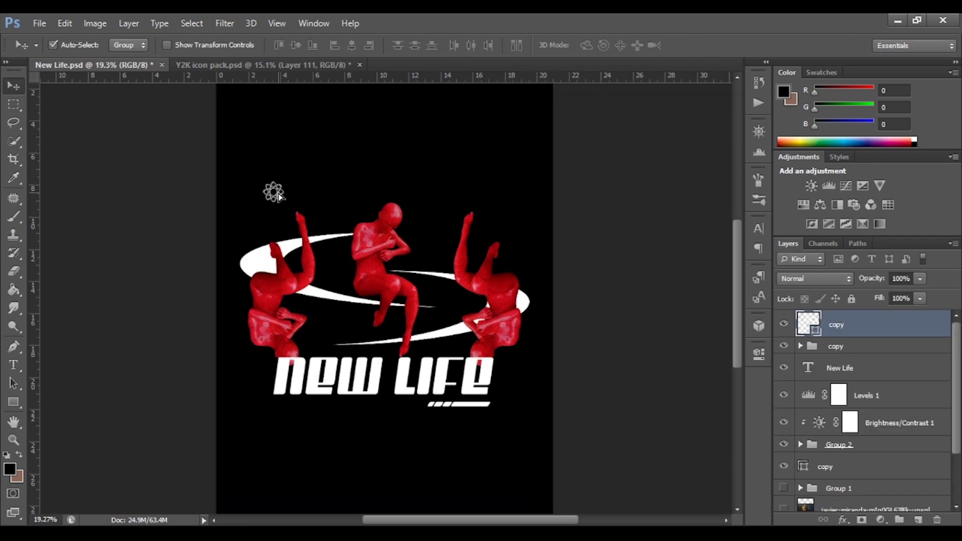
key(ctrl+alt+z)
key(ctrl+alt+z)
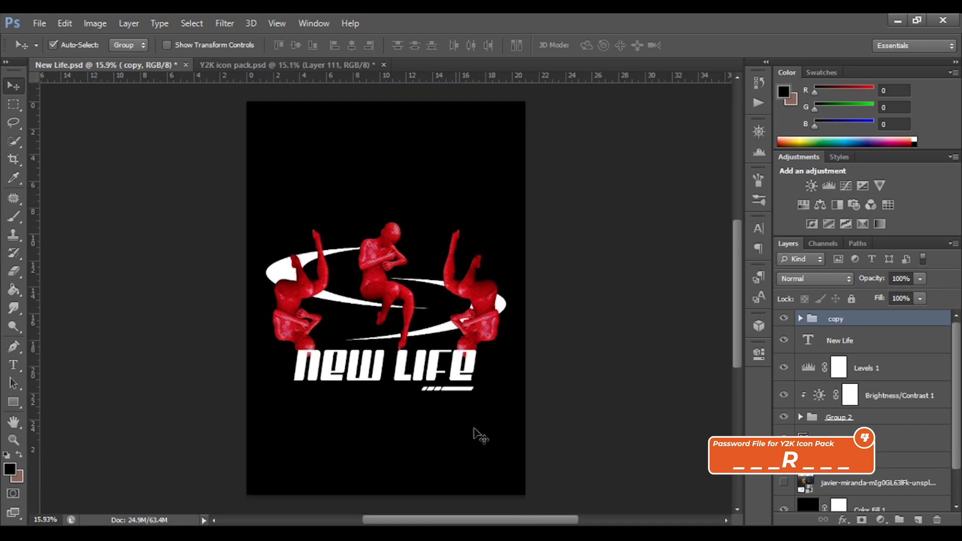
key(ctrl+0)
Paste the tagline as text below the title and set it to 11 pt Osiris.
click(13, 366)
click(270, 401)
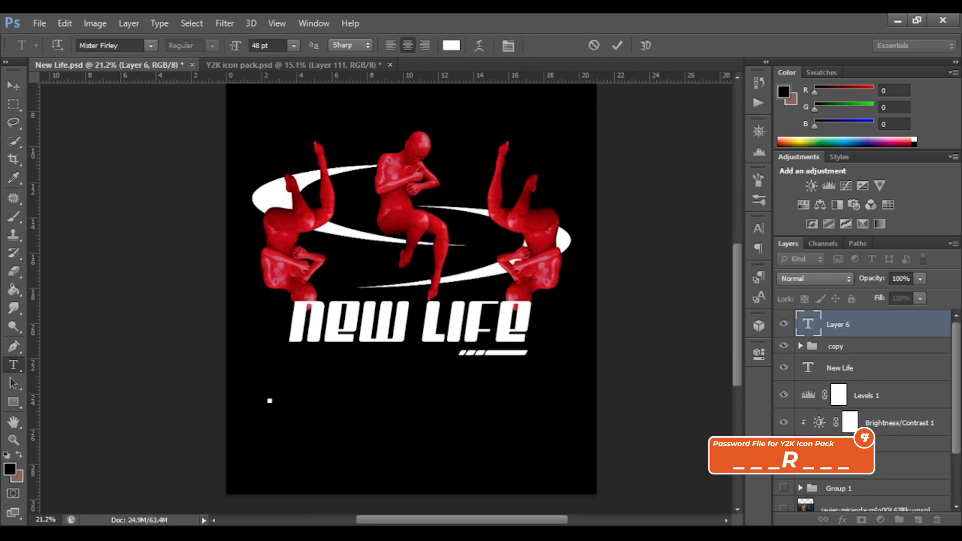
key(ctrl+v)
key(ctrl+a)
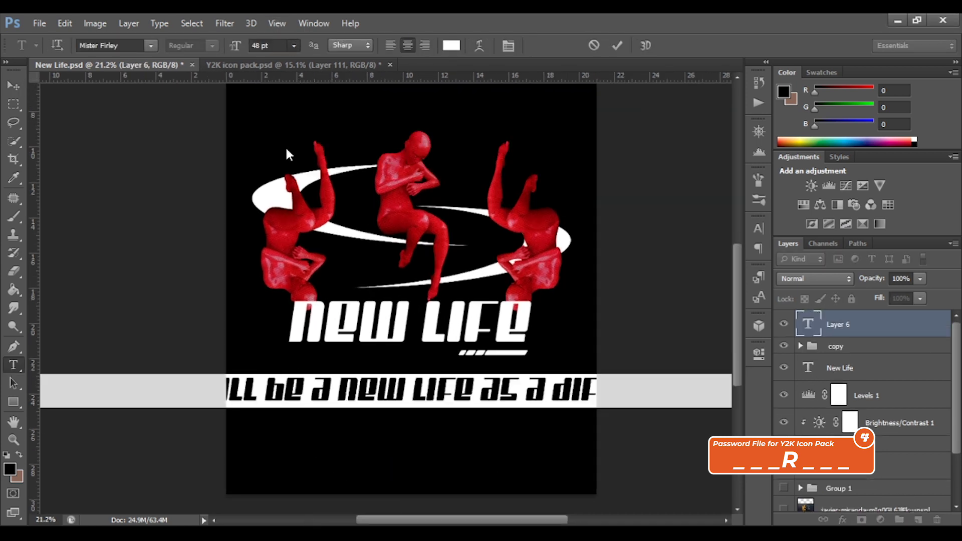
drag(235, 46, 190, 52)
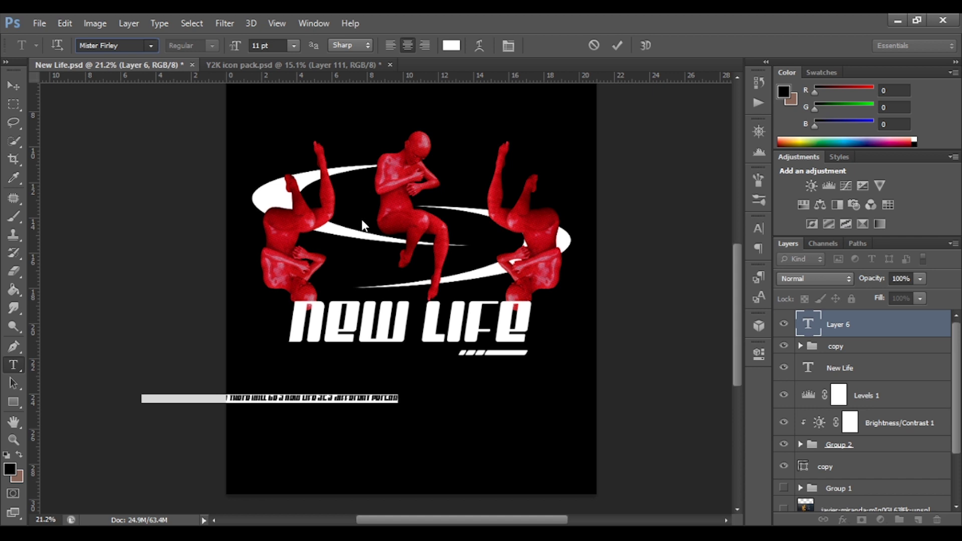
key(Down)
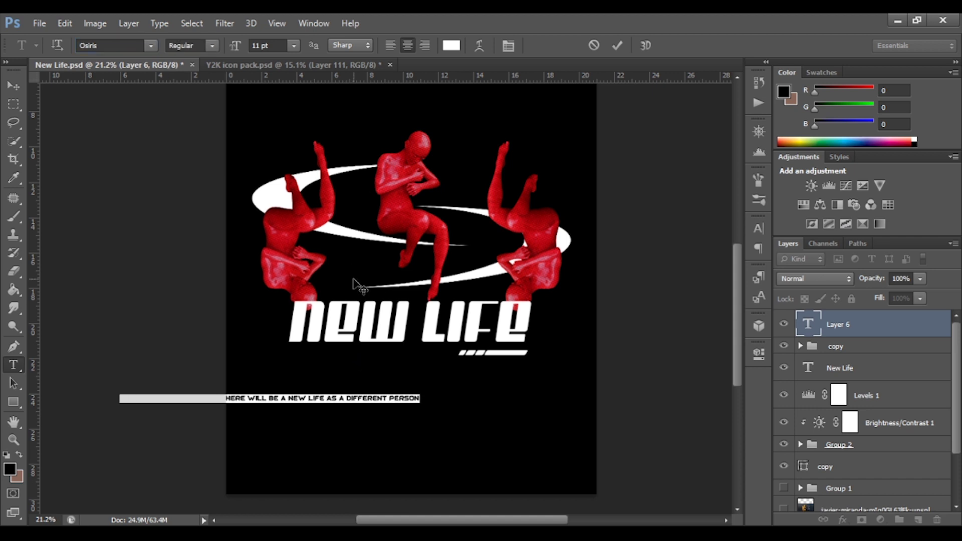
key(ctrl+Return)
Centre the tagline horizontally and position it just above the figures.
key(v)
click(350, 46)
scroll(413, 425, up, 1)
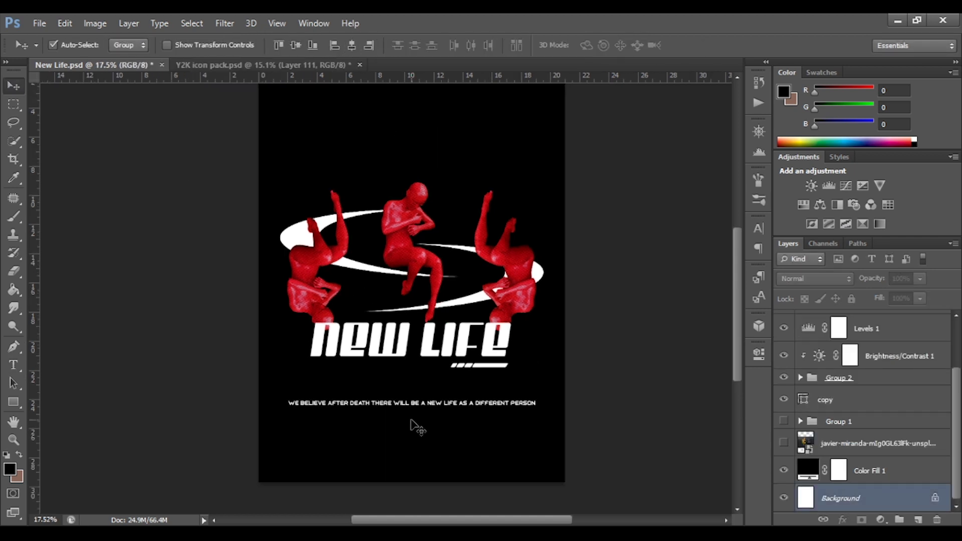
drag(393, 404, 392, 103)
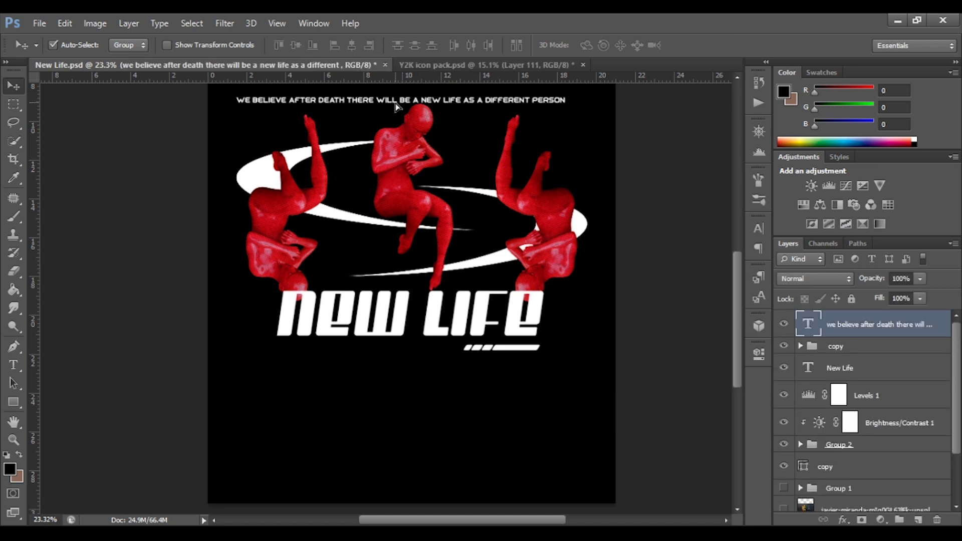
scroll(358, 131, up, 1)
scroll(489, 360, down, 4)
scroll(407, 204, up, 3)
scroll(409, 203, down, 1)
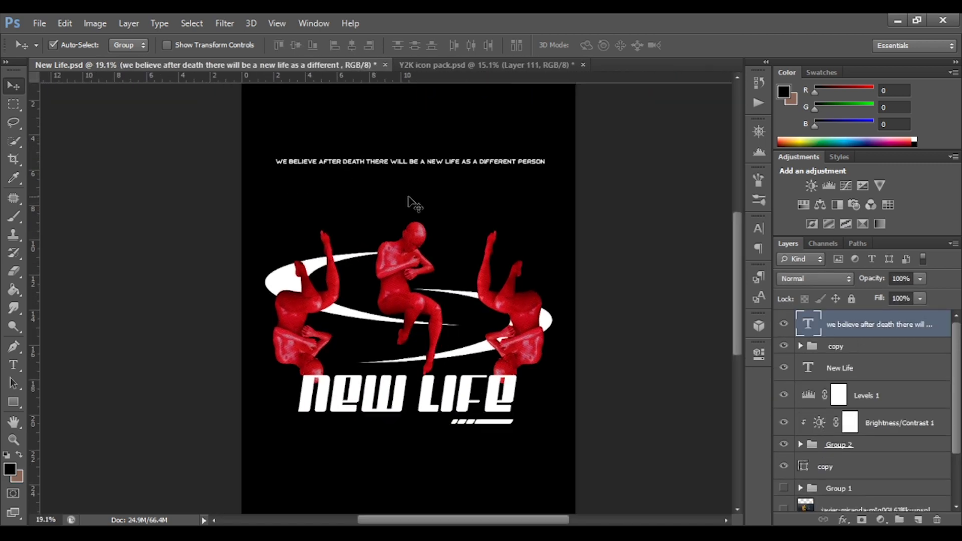
scroll(408, 204, up, 3)
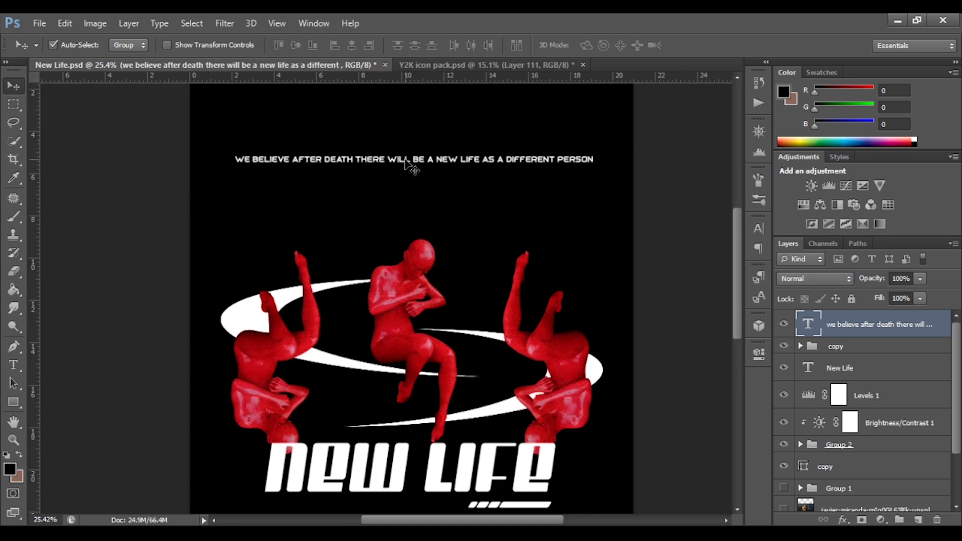
drag(406, 159, 402, 224)
Break the tagline into two lines after THERE and left-align it.
key(t)
key(Return)
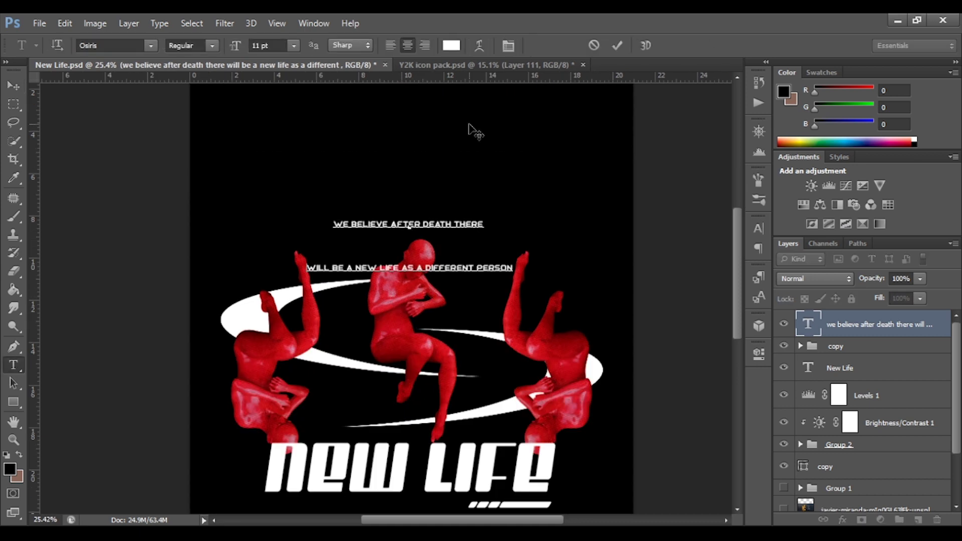
key(ctrl+a)
click(391, 46)
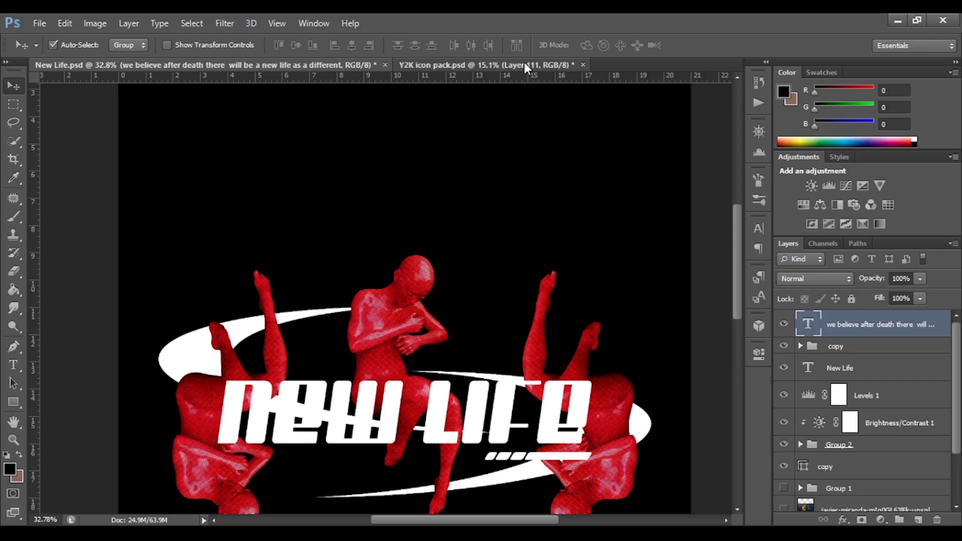
Copy the eye logo group from the Y2K icon pack and shrink it to about 35% above the figures.
click(523, 64)
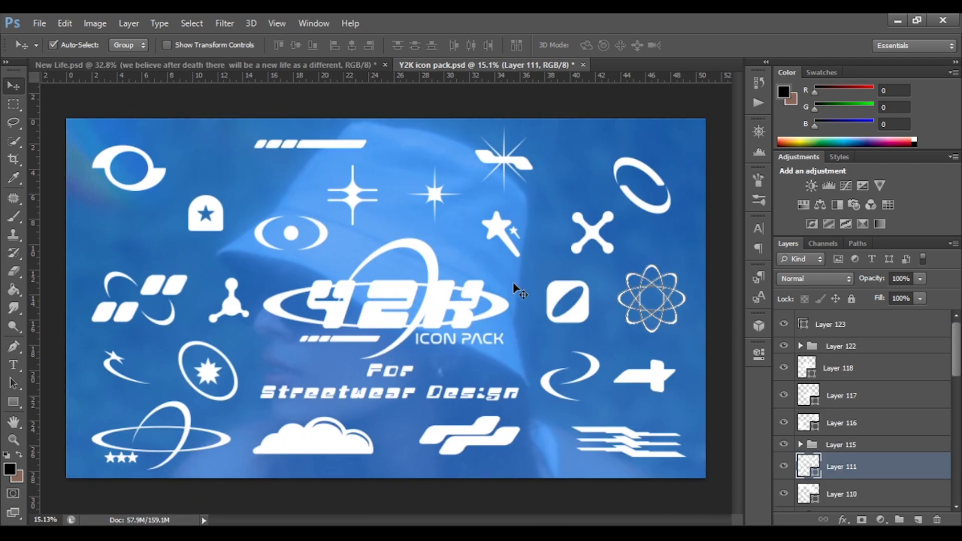
click(328, 243)
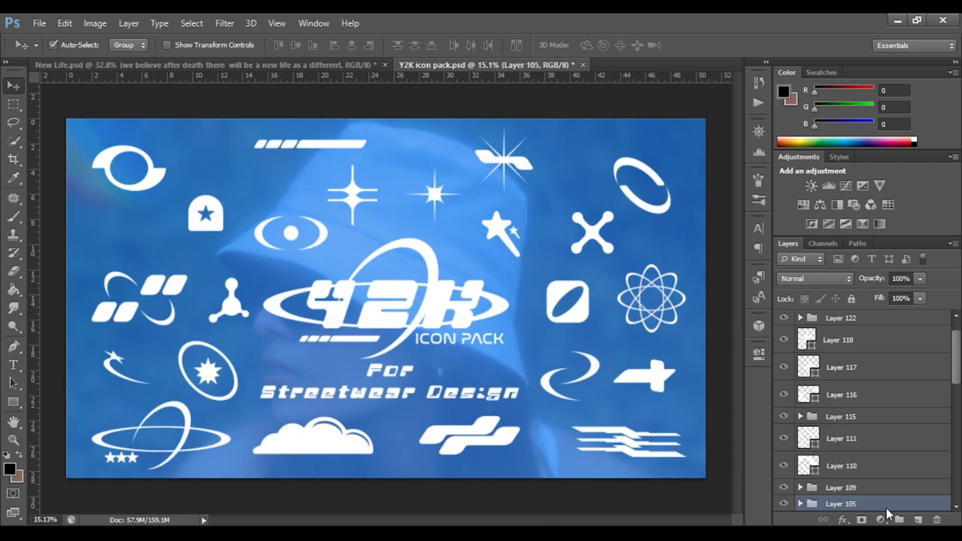
click(150, 65)
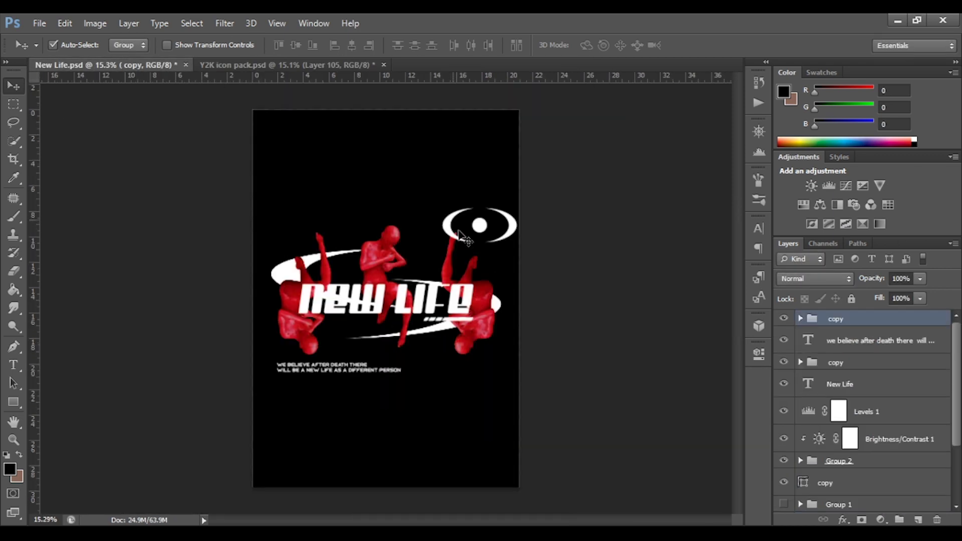
key(ctrl+t)
drag(430, 215, 352, 184)
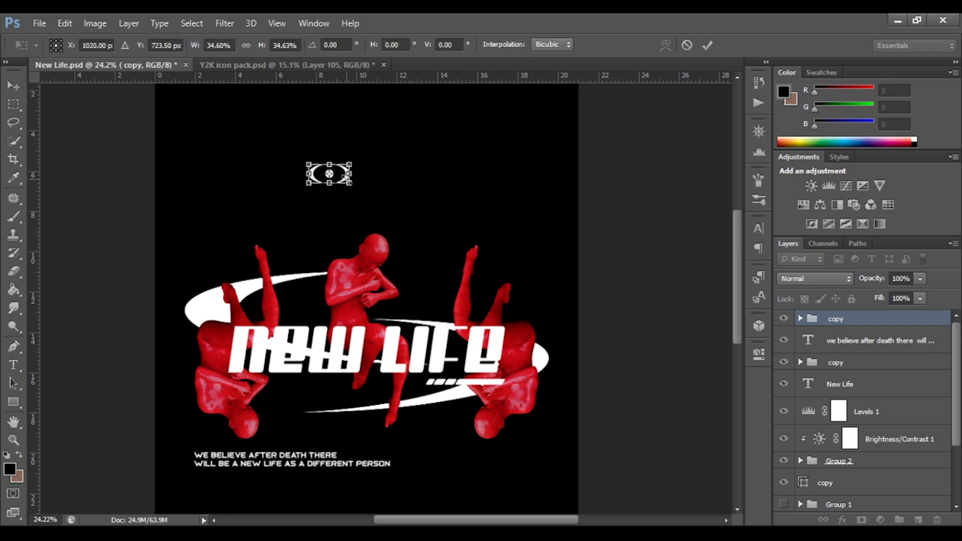
key(Return)
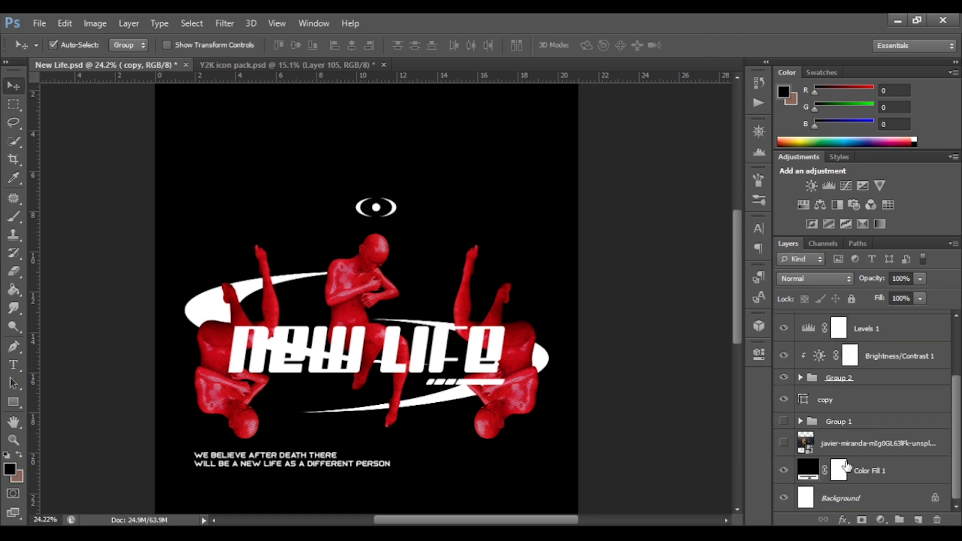
scroll(371, 189, down, 1)
scroll(372, 189, up, 3)
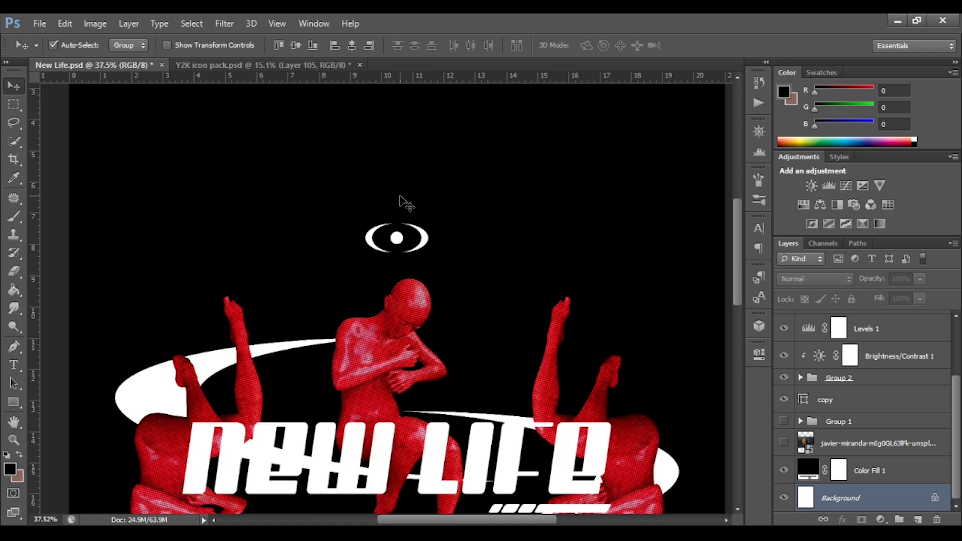
Retype the duplicated title as '11.22' at 10 pt.
click(14, 366)
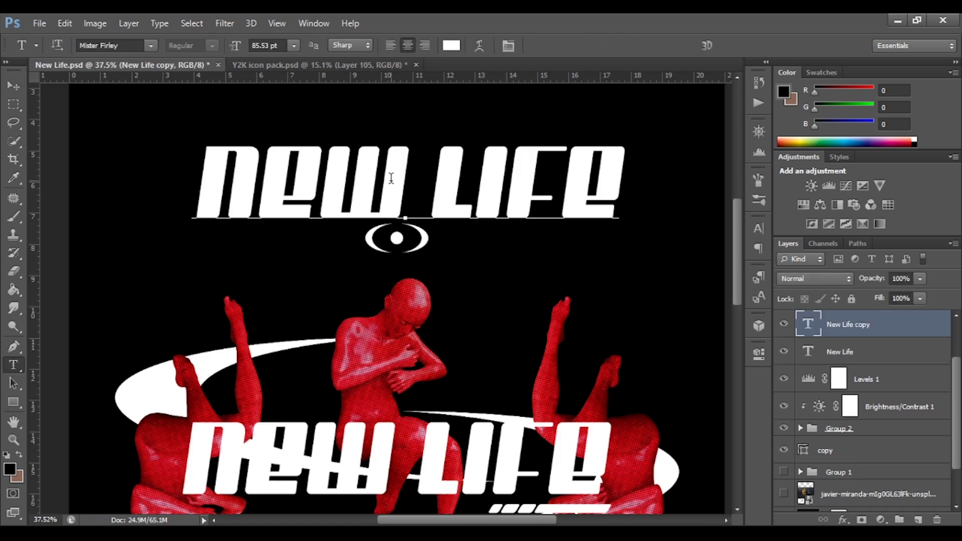
click(391, 178)
key(ctrl+a)
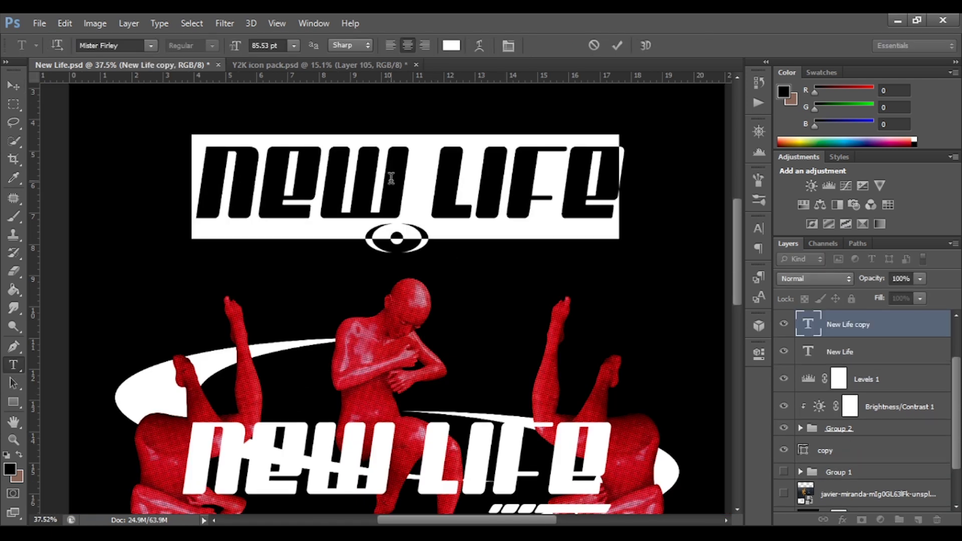
text(20)
key(BackSpace)
key(BackSpace)
text(11.22)
key(ctrl+a)
text(10)
key(Return)
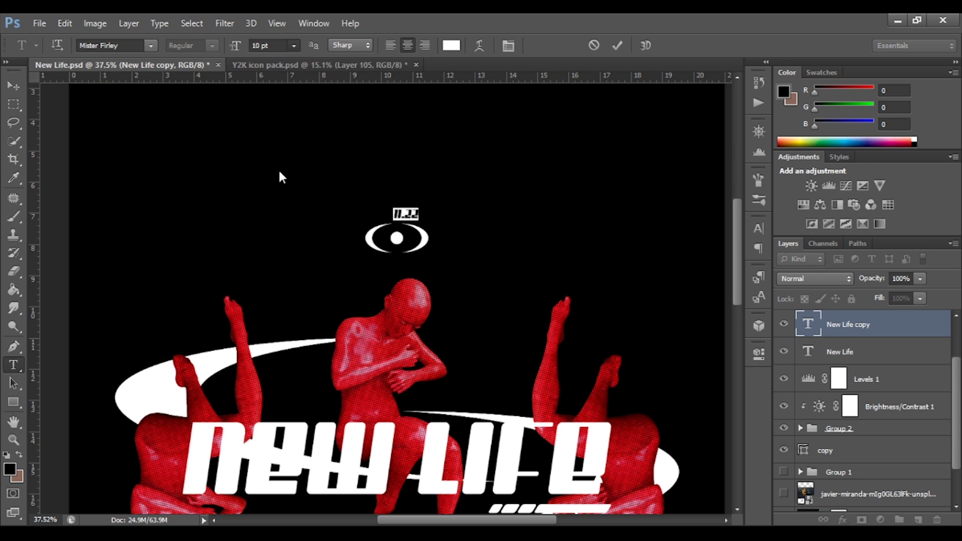
click(13, 86)
Place the concrete texture over the NEW LIFE title and clip it to the lettering.
key(alt+comma)
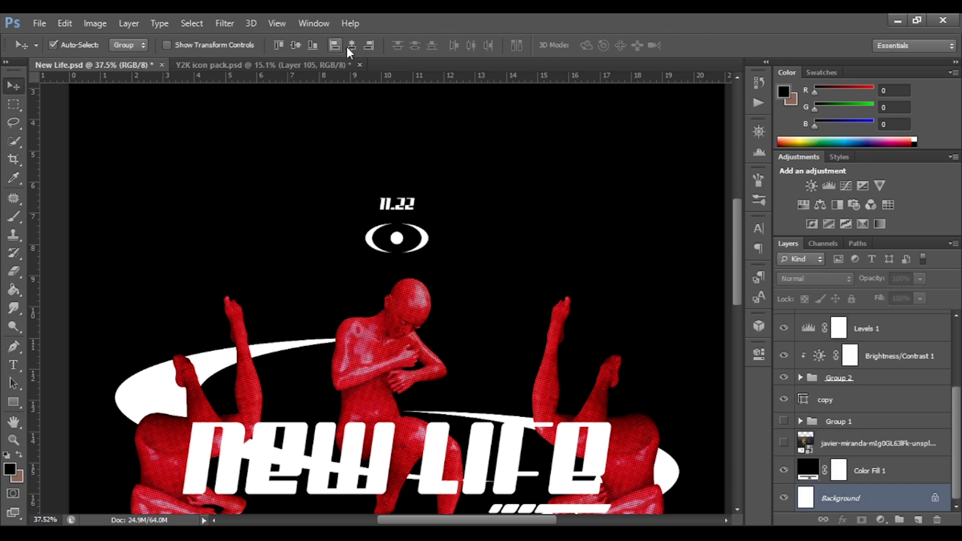
scroll(320, 208, down, 5)
scroll(504, 415, up, 8)
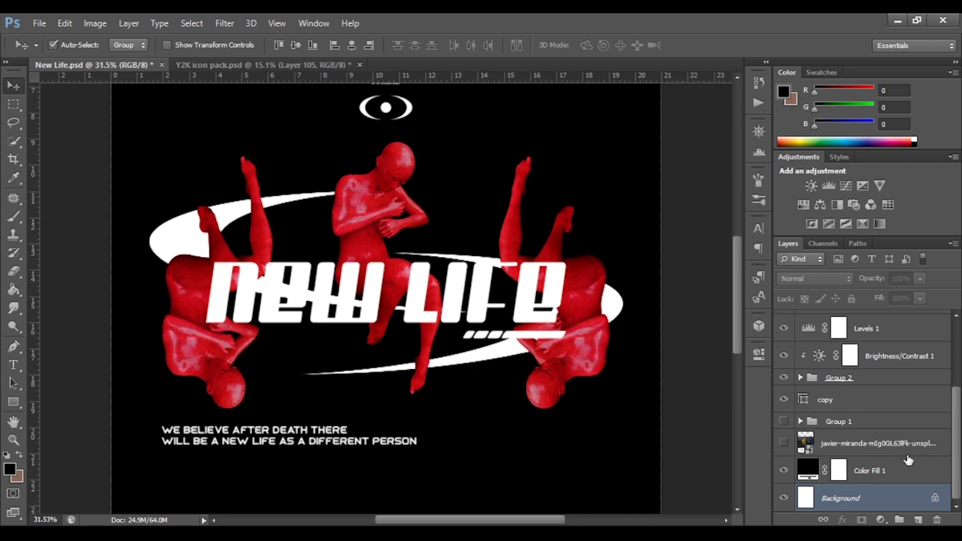
scroll(802, 382, up, 1)
scroll(802, 382, up, 4)
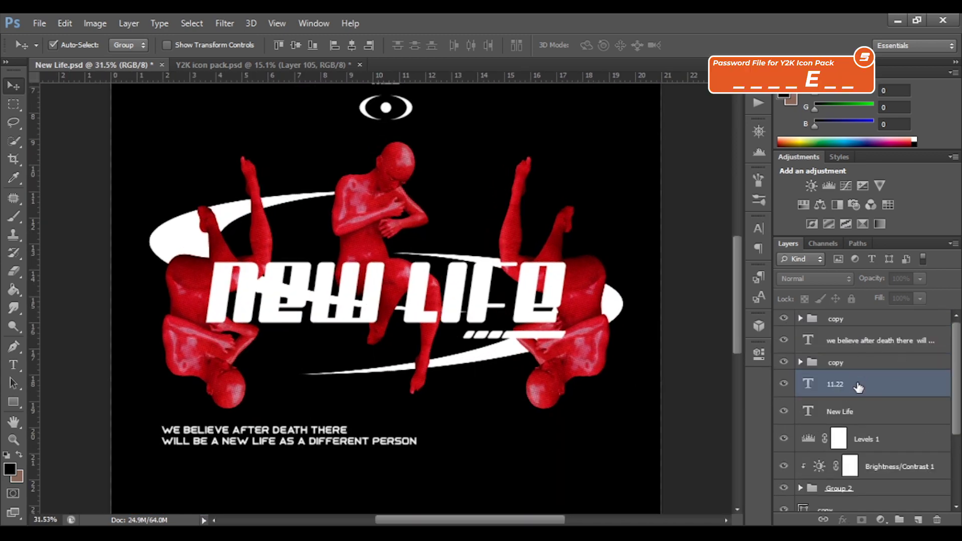
click(852, 411)
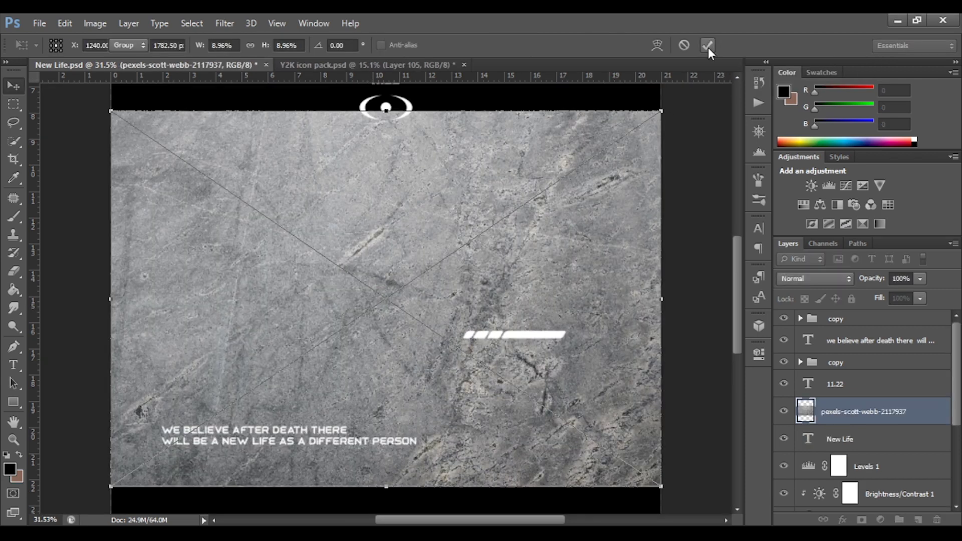
click(707, 45)
key(ctrl+alt+g)
Raise the Curves 2 points so the NEW LIFE stone texture turns near-white.
scroll(622, 374, up, 2)
scroll(369, 287, up, 2)
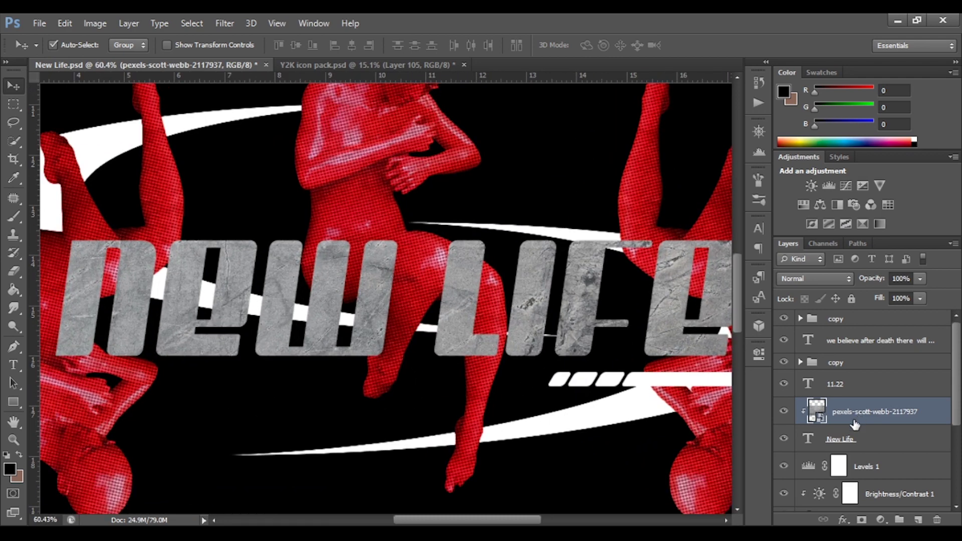
click(846, 186)
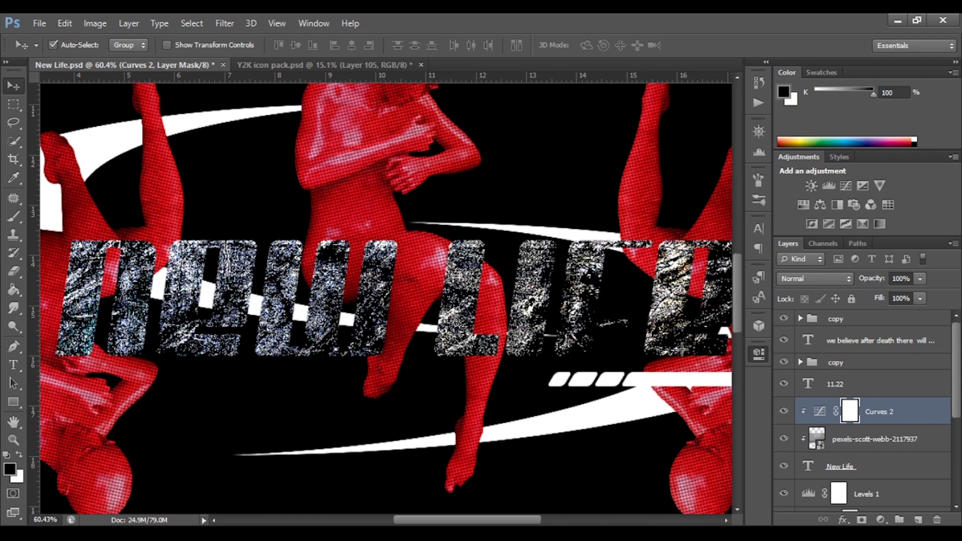
mouse_move(569, 437)
mouse_down()
mouse_move(635, 414)
mouse_move(639, 467)
mouse_up()
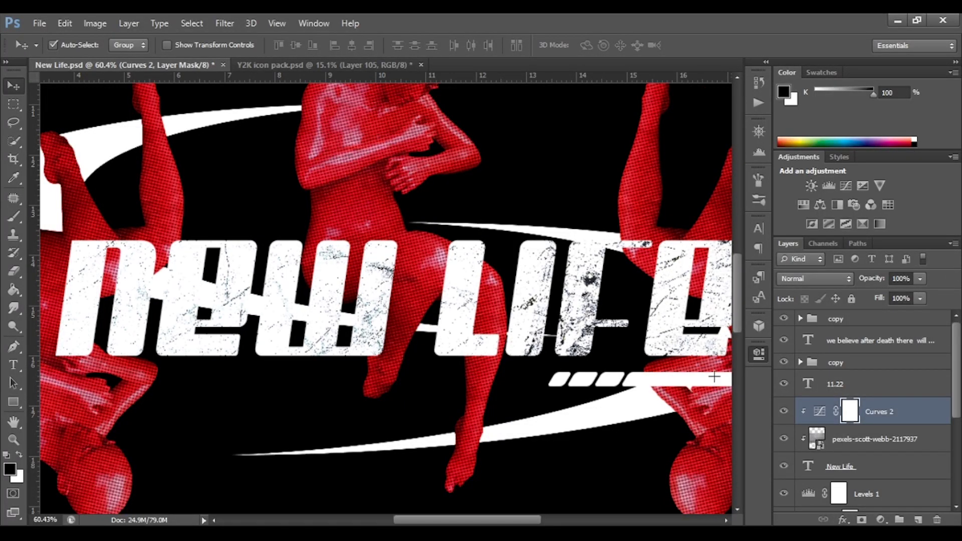
scroll(714, 376, down, 5)
scroll(628, 401, up, 3)
drag(637, 407, 717, 372)
mouse_move(580, 410)
mouse_down()
mouse_move(638, 408)
mouse_move(625, 396)
mouse_up()
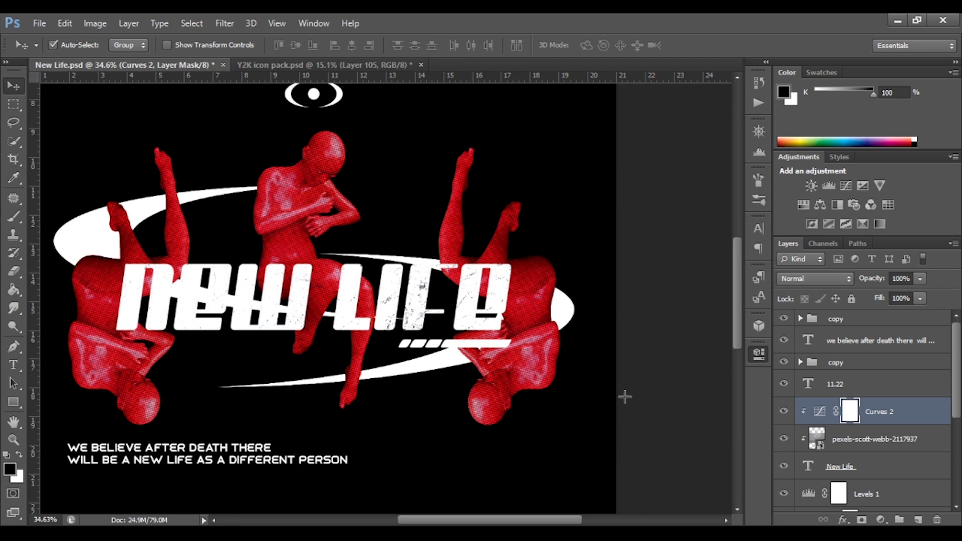
drag(618, 466, 612, 486)
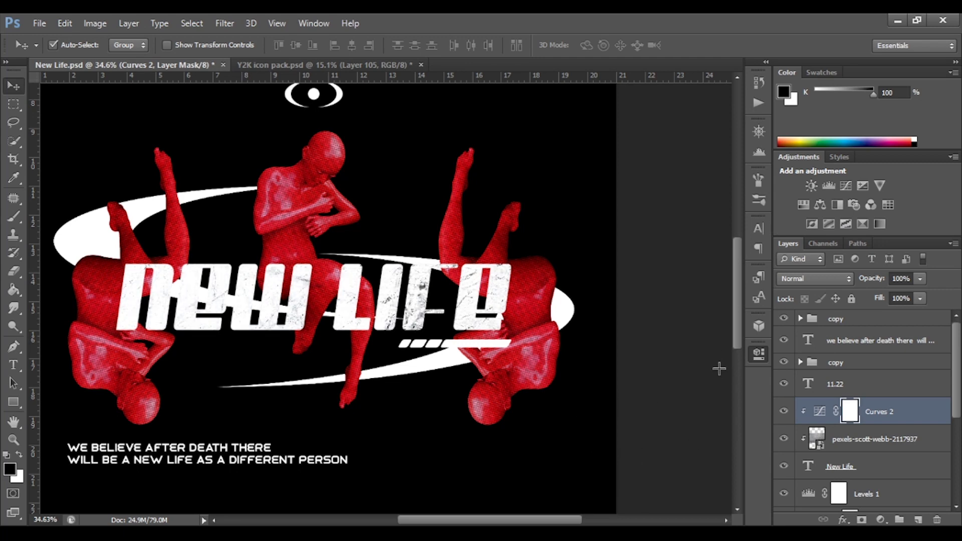
scroll(635, 408, up, 2)
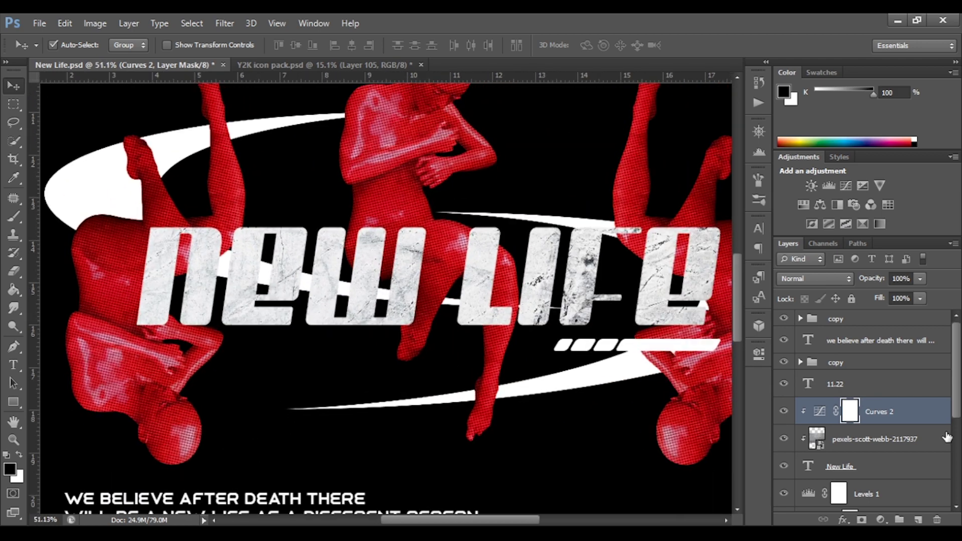
Duplicate the stone texture, clip the copy to NEW LIFE, and move it above the curves.
click(947, 437)
key(ctrl+j)
key(ctrl+alt+g)
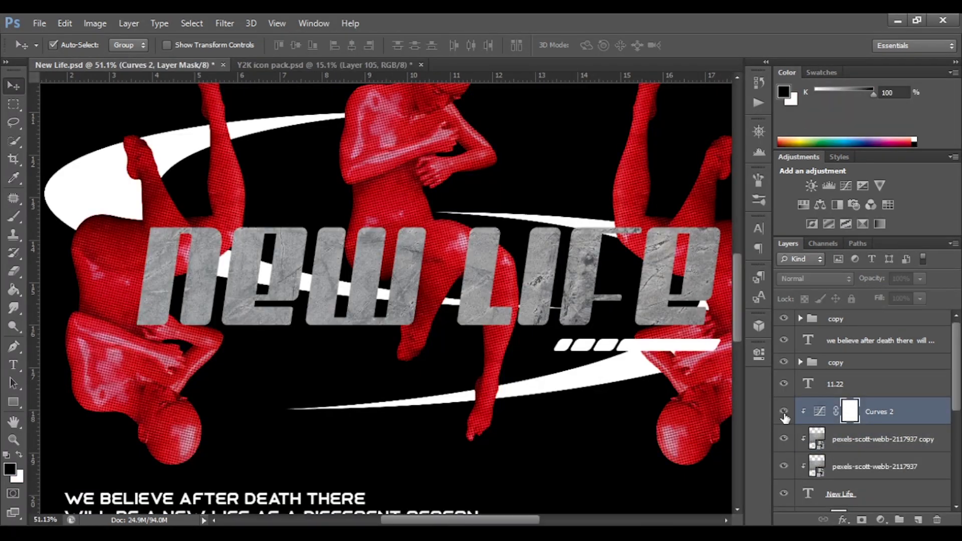
key(shift+plus)
key(shift+plus)
key(shift+plus)
key(shift+plus)
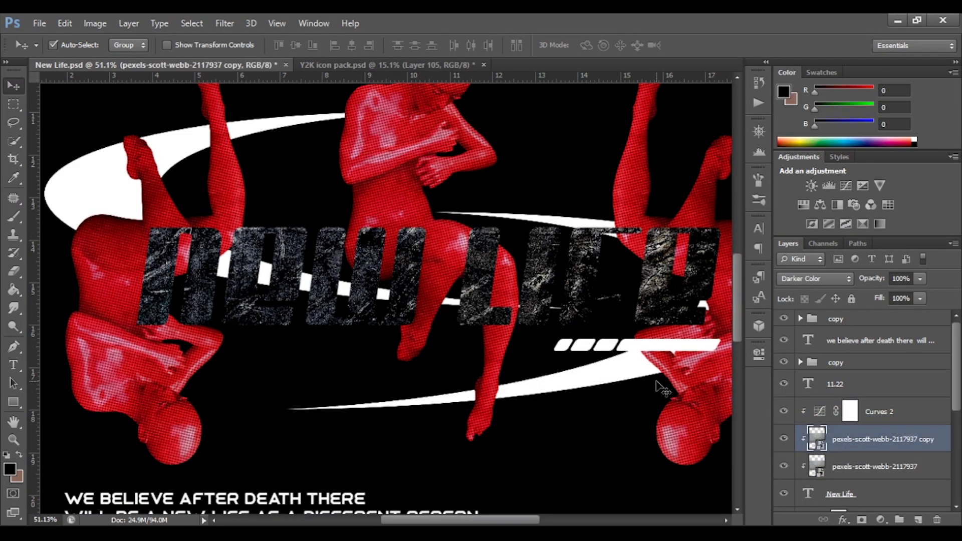
key(shift+plus)
key(shift+plus)
key(shift+plus)
key(shift+plus)
key(shift+plus)
key(shift+plus)
key(shift+plus)
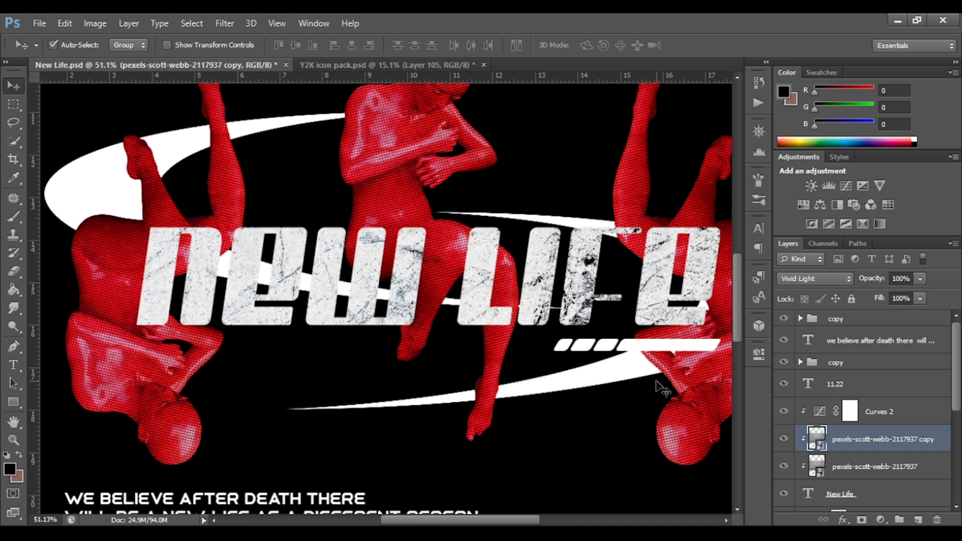
scroll(392, 333, down, 3)
scroll(392, 333, up, 3)
key(shift+plus)
key(shift+plus)
key(shift+plus)
scroll(392, 332, down, 3)
mouse_move(877, 439)
mouse_down()
mouse_move(877, 401)
mouse_move(847, 454)
mouse_up()
scroll(368, 296, up, 2)
Set the texture copy to Multiply blending at 53% opacity.
key(alt+bracketleft)
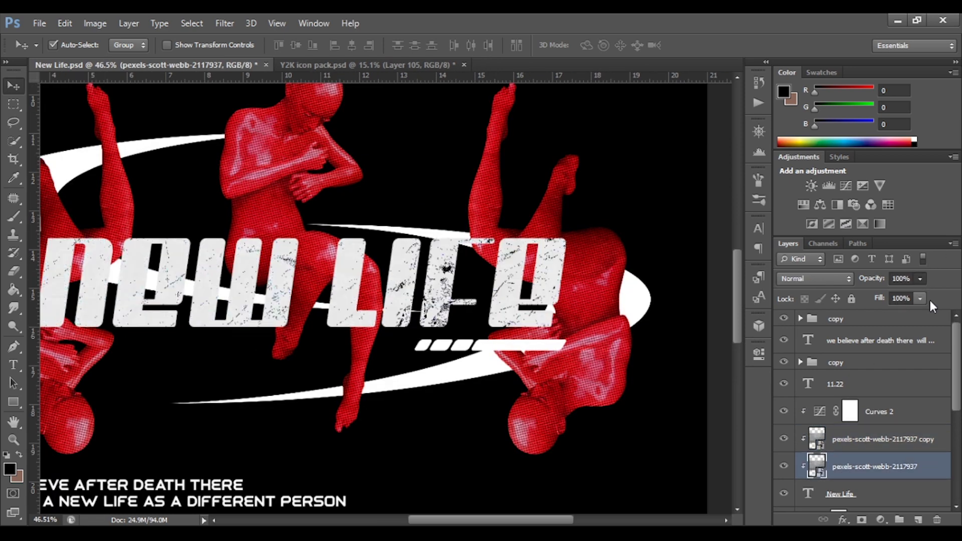
click(877, 412)
key(shift+plus)
key(shift+plus)
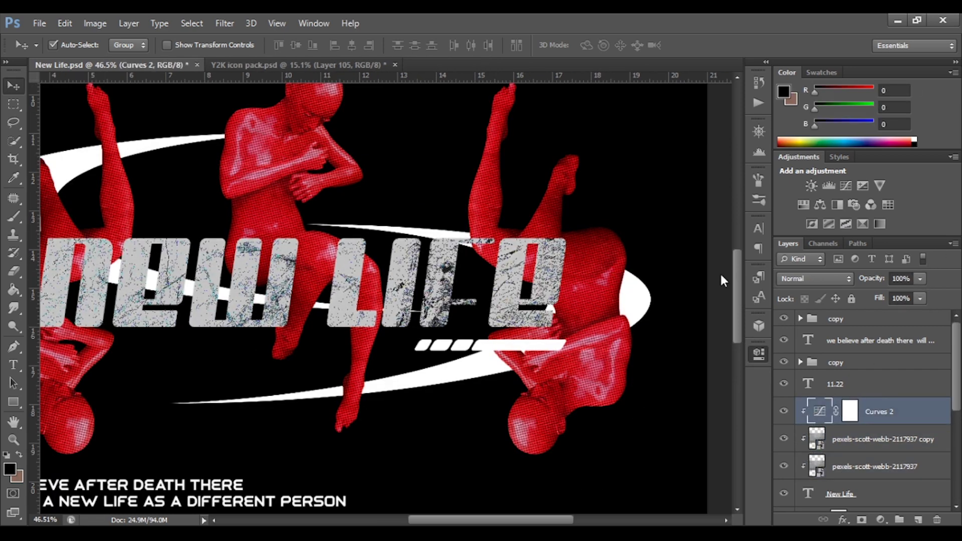
key(alt+bracketleft)
key(shift+plus)
key(shift+plus)
key(shift+plus)
key(shift+plus)
key(shift+plus)
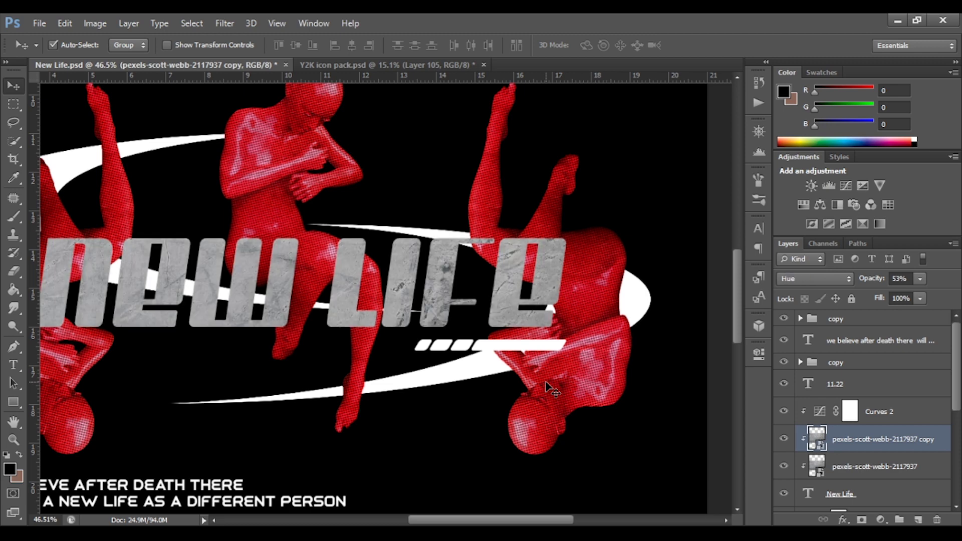
key(shift+plus)
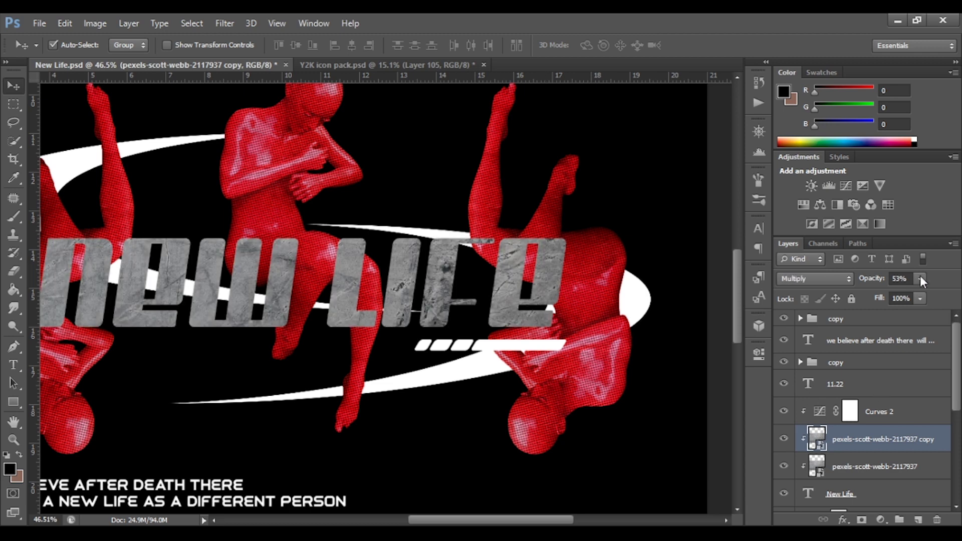
key(shift+plus)
key(alt+bracketright)
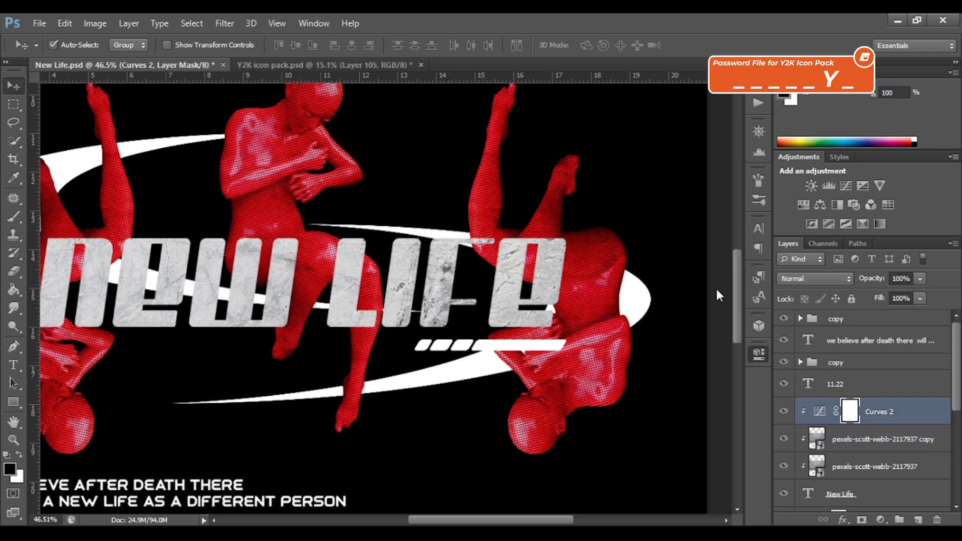
key(ctrl+0)
scroll(430, 253, down, 2)
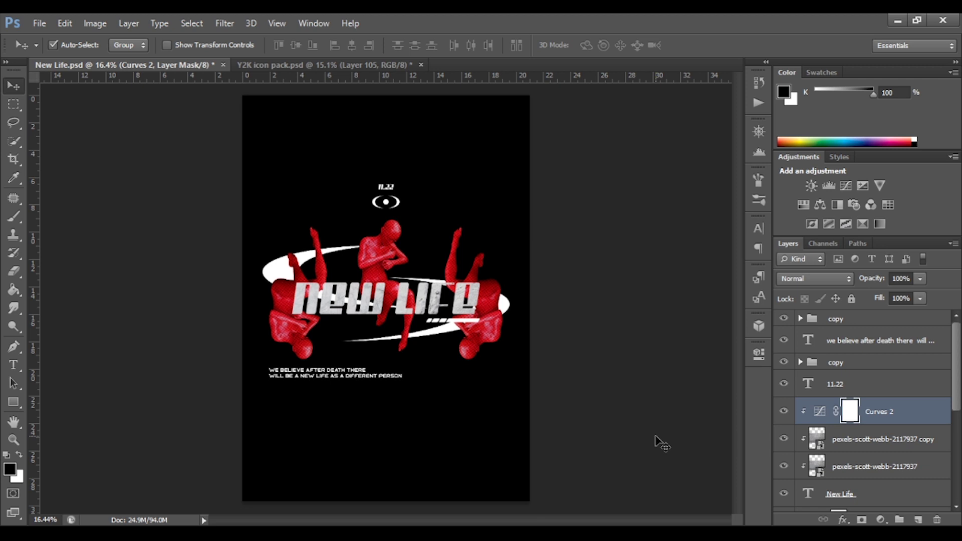
Compare the Y2K icon pack document against the New Life poster.
click(323, 65)
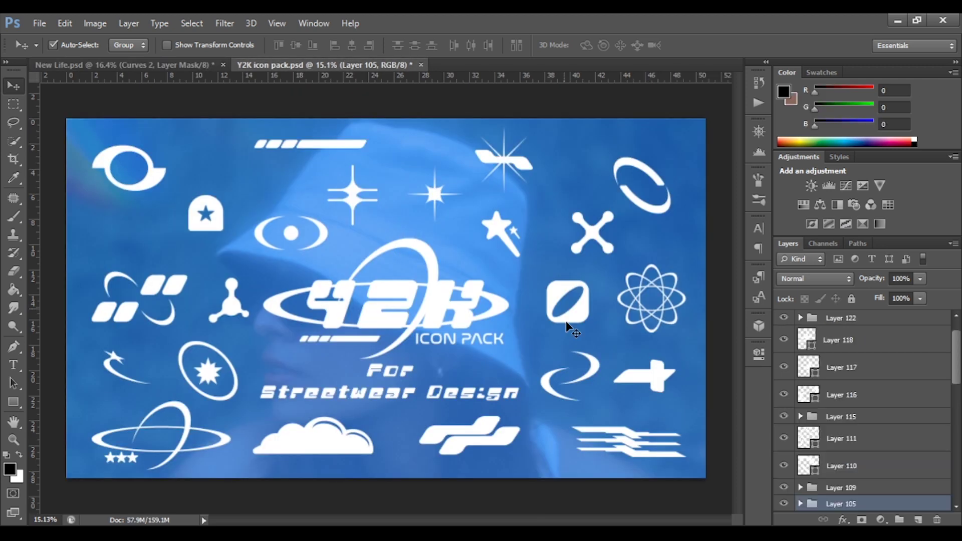
click(123, 65)
scroll(315, 369, up, 3)
scroll(311, 371, down, 1)
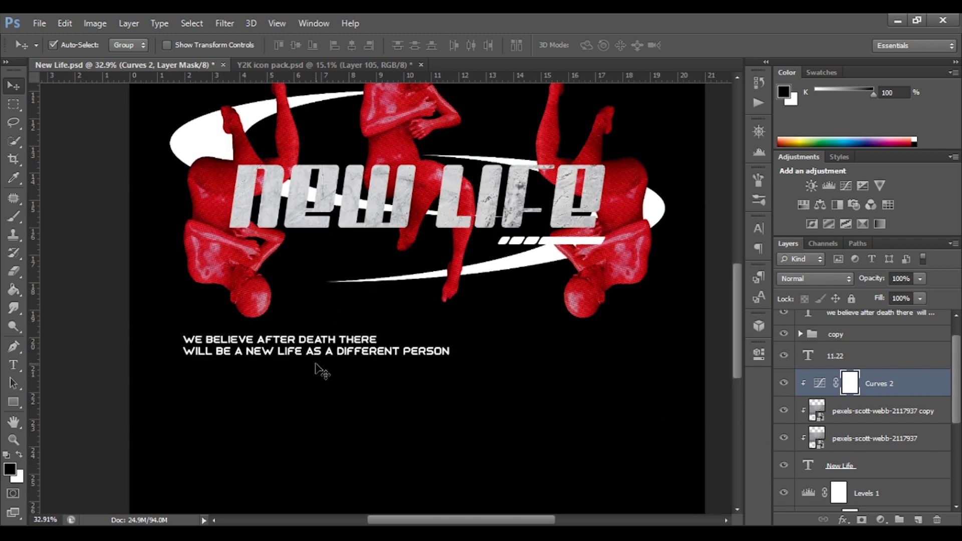
scroll(315, 363, up, 1)
click(381, 65)
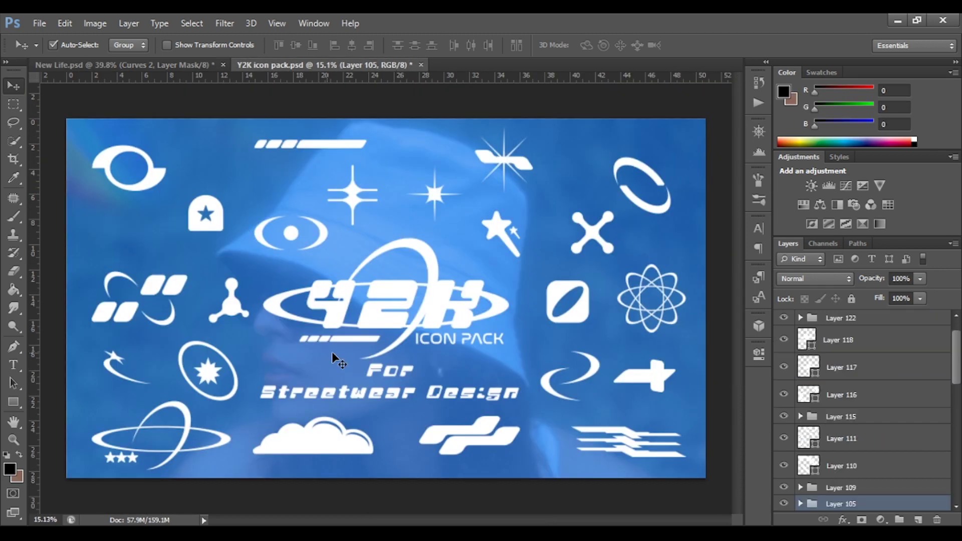
click(123, 65)
scroll(452, 330, down, 1)
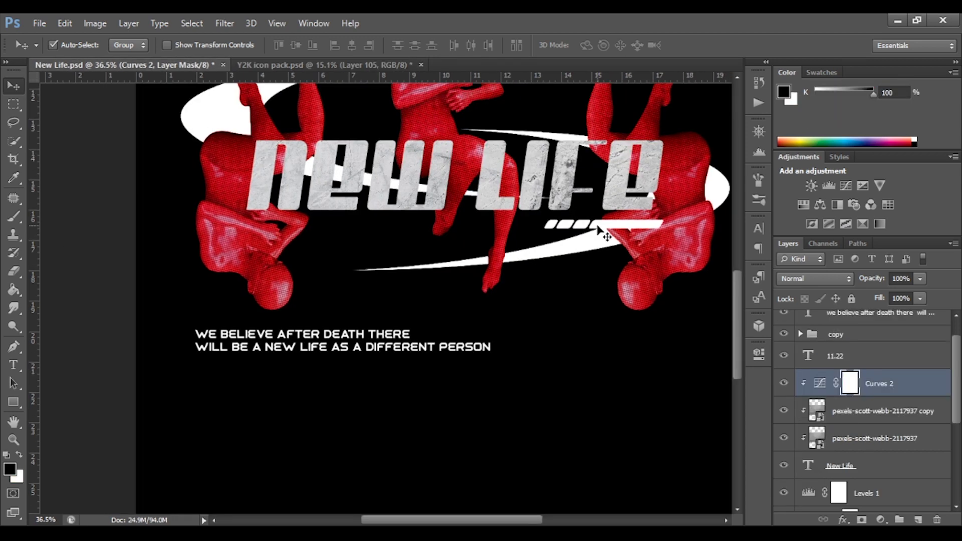
Move the dash bar copy under the tagline, scale it to about 69%, and add a tagline copy beside it.
mouse_move(453, 330)
mouse_down()
mouse_move(273, 389)
mouse_move(254, 379)
mouse_up()
key(ctrl+t)
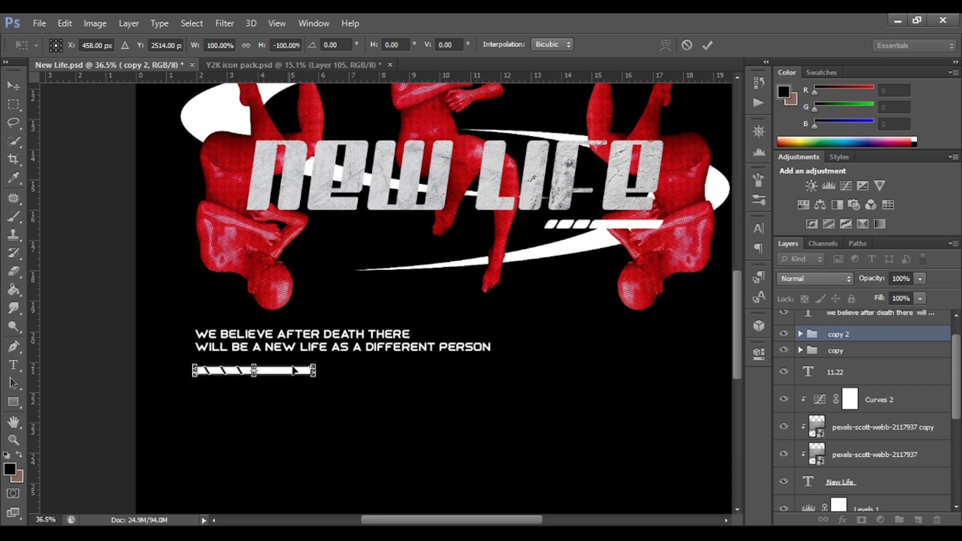
scroll(682, 65, up, 3)
key(ctrl+t)
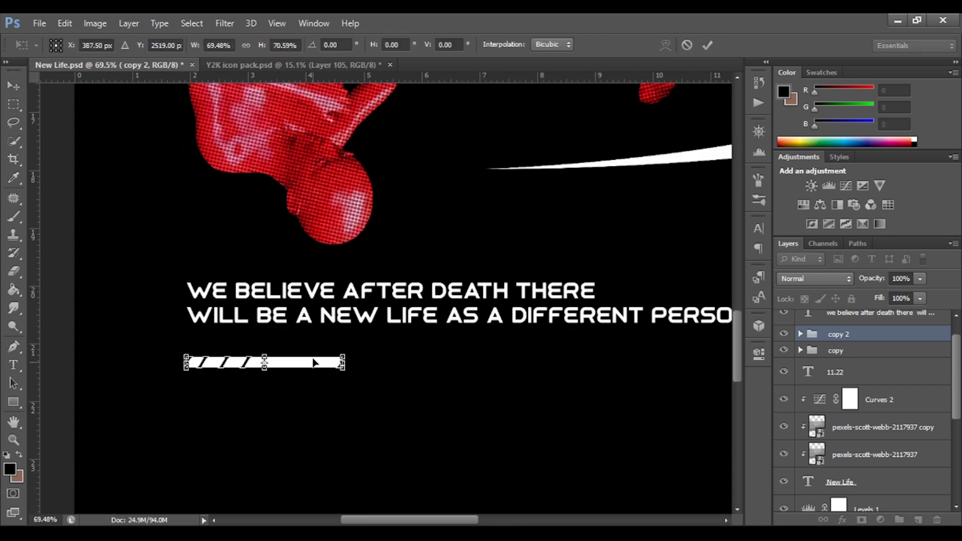
click(707, 45)
drag(374, 295, 502, 380)
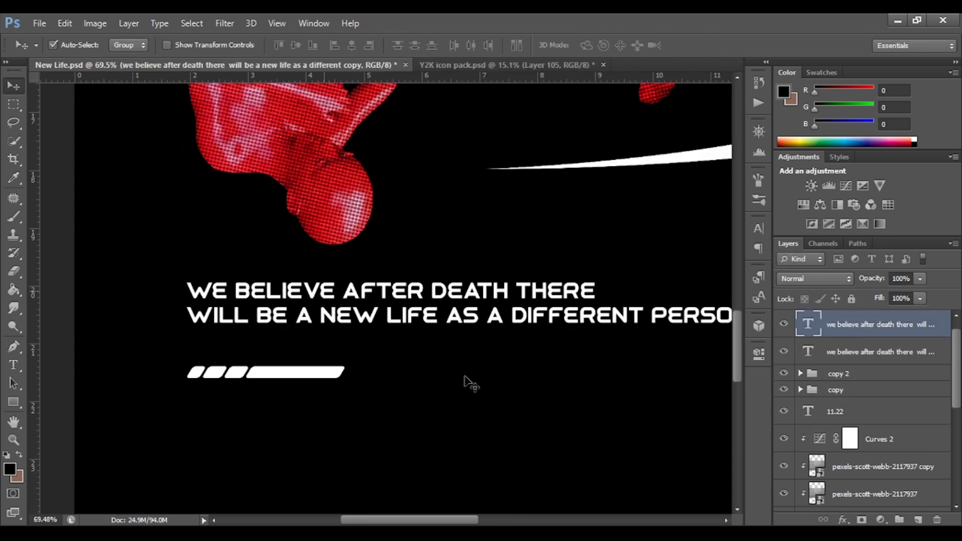
Retype the tagline copy as YOURBRAND and enlarge it beside the lower dash bar.
key(t)
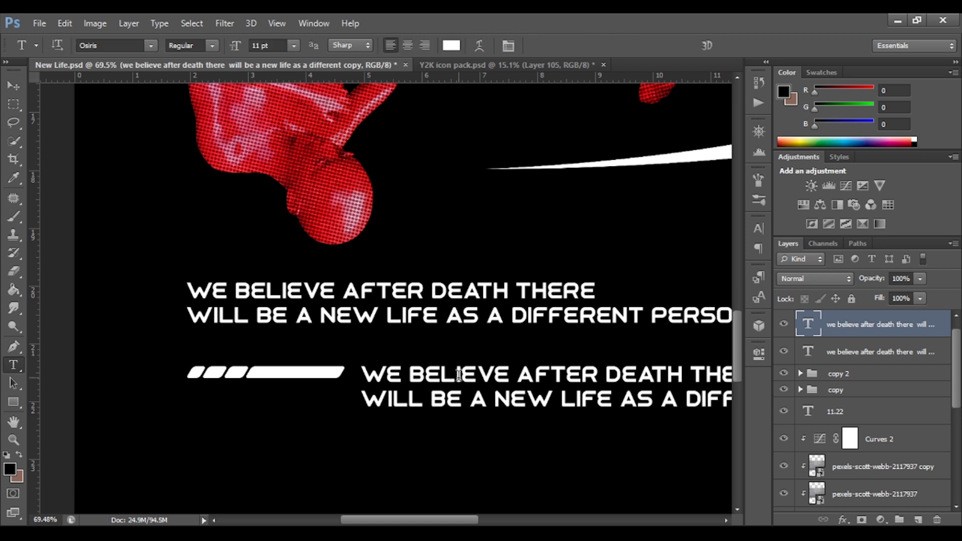
key(ctrl+a)
text(Y)
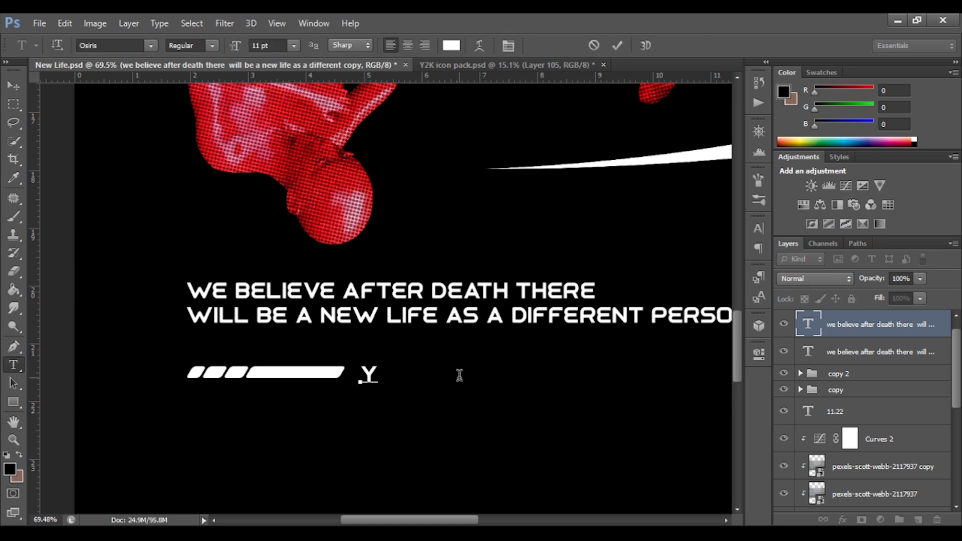
click(617, 45)
key(v)
key(ctrl+t)
drag(519, 355, 591, 345)
click(706, 44)
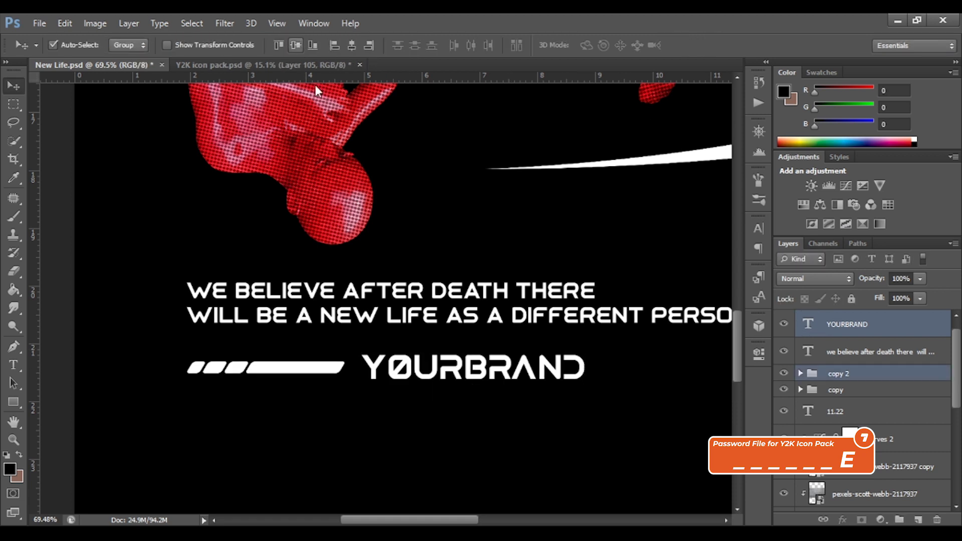
key(ctrl+0)
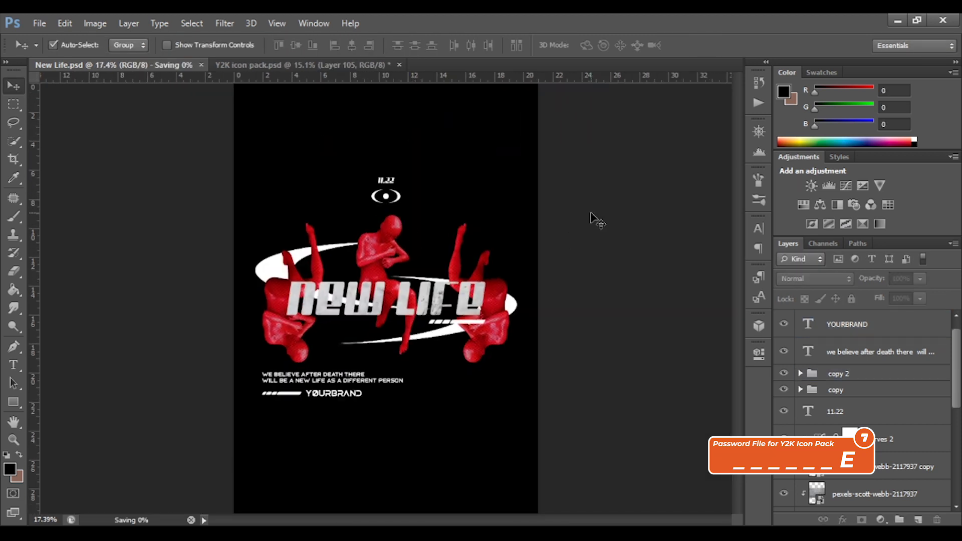